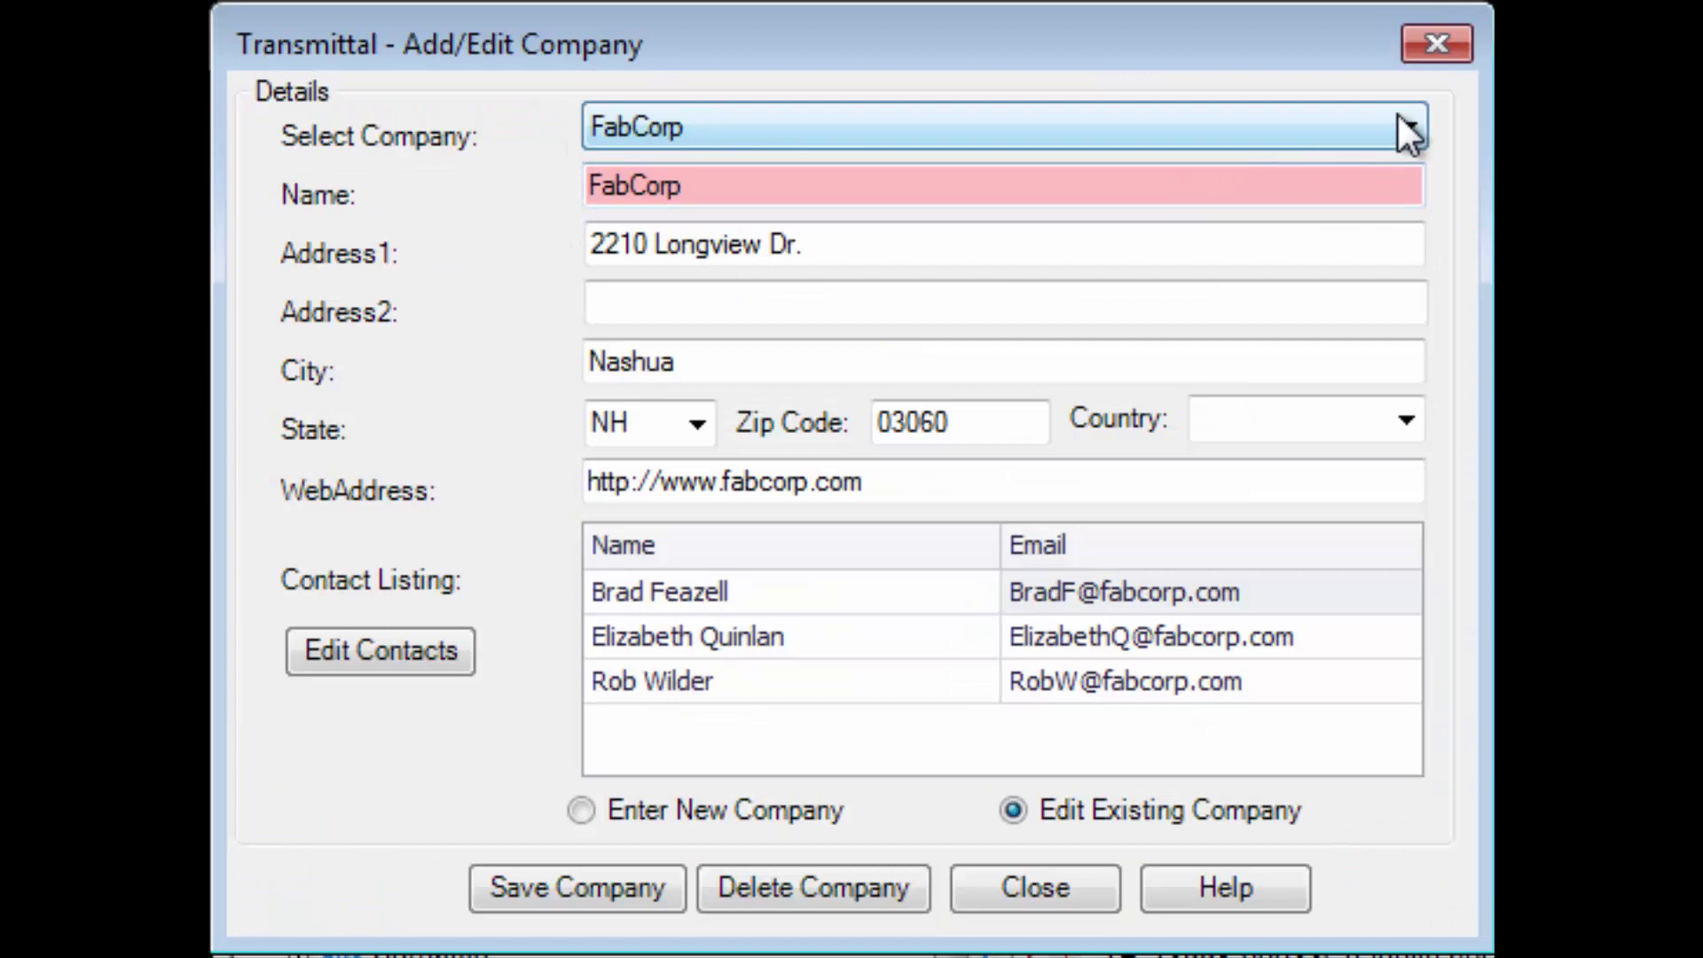
- Load Synergis's company details, toggle between new-company and edit-existing modes, and close the editor
left_click(1399, 122)
left_click(1226, 234)
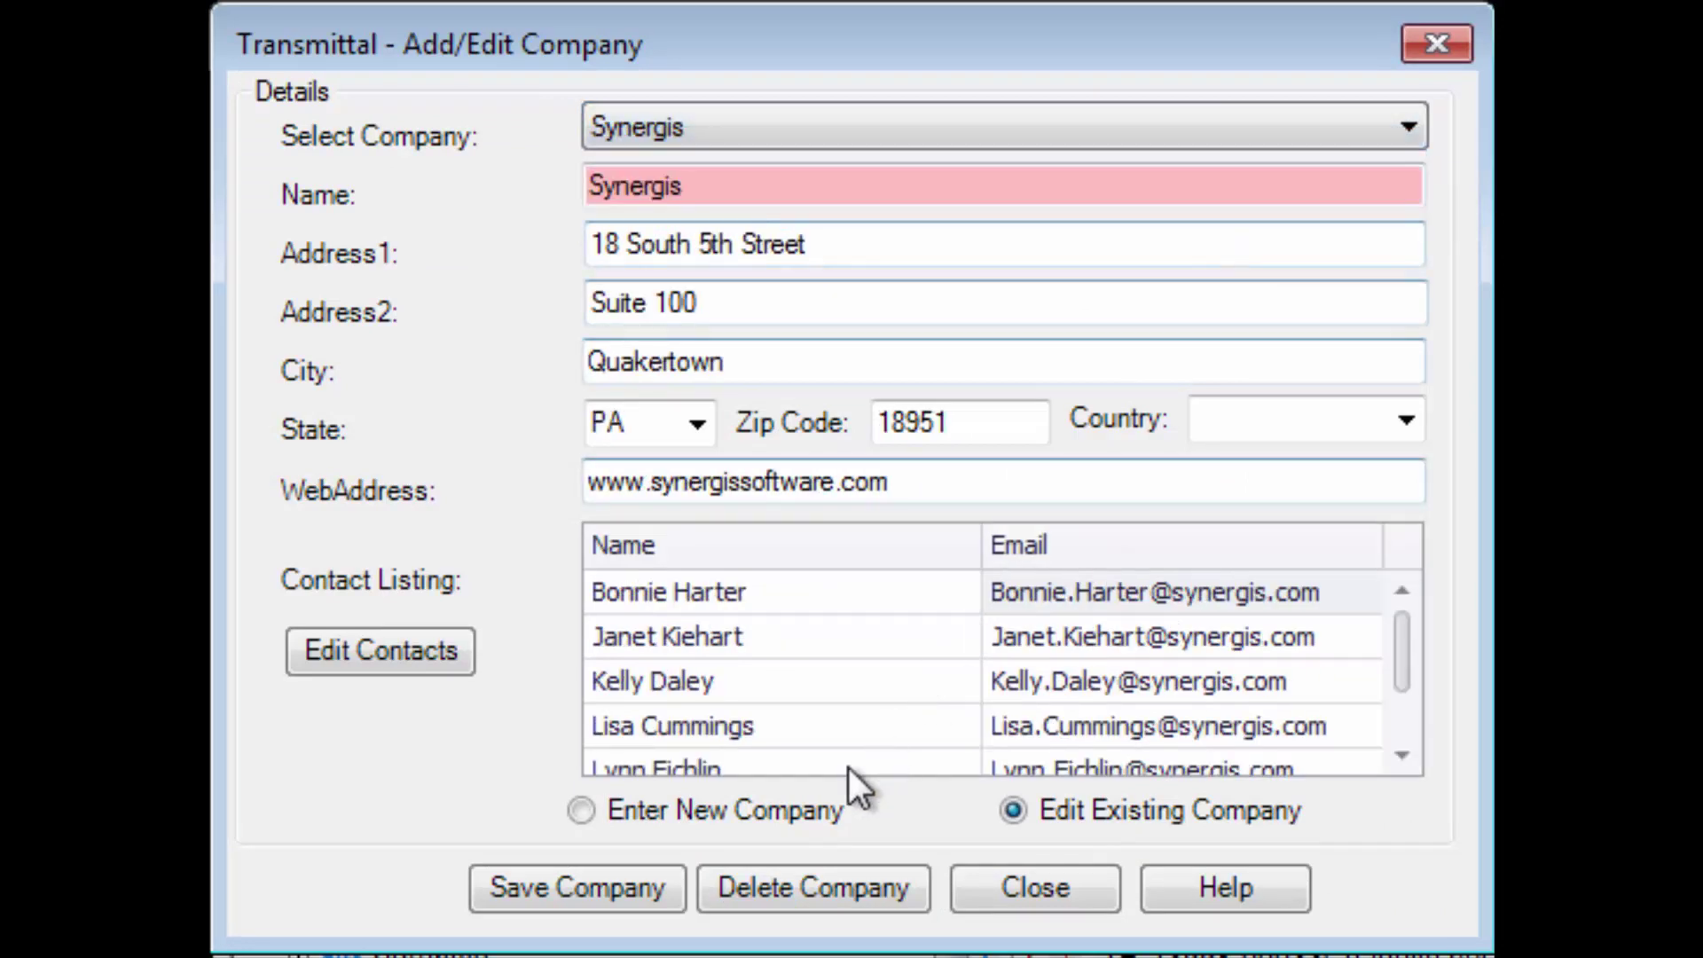
left_click(585, 809)
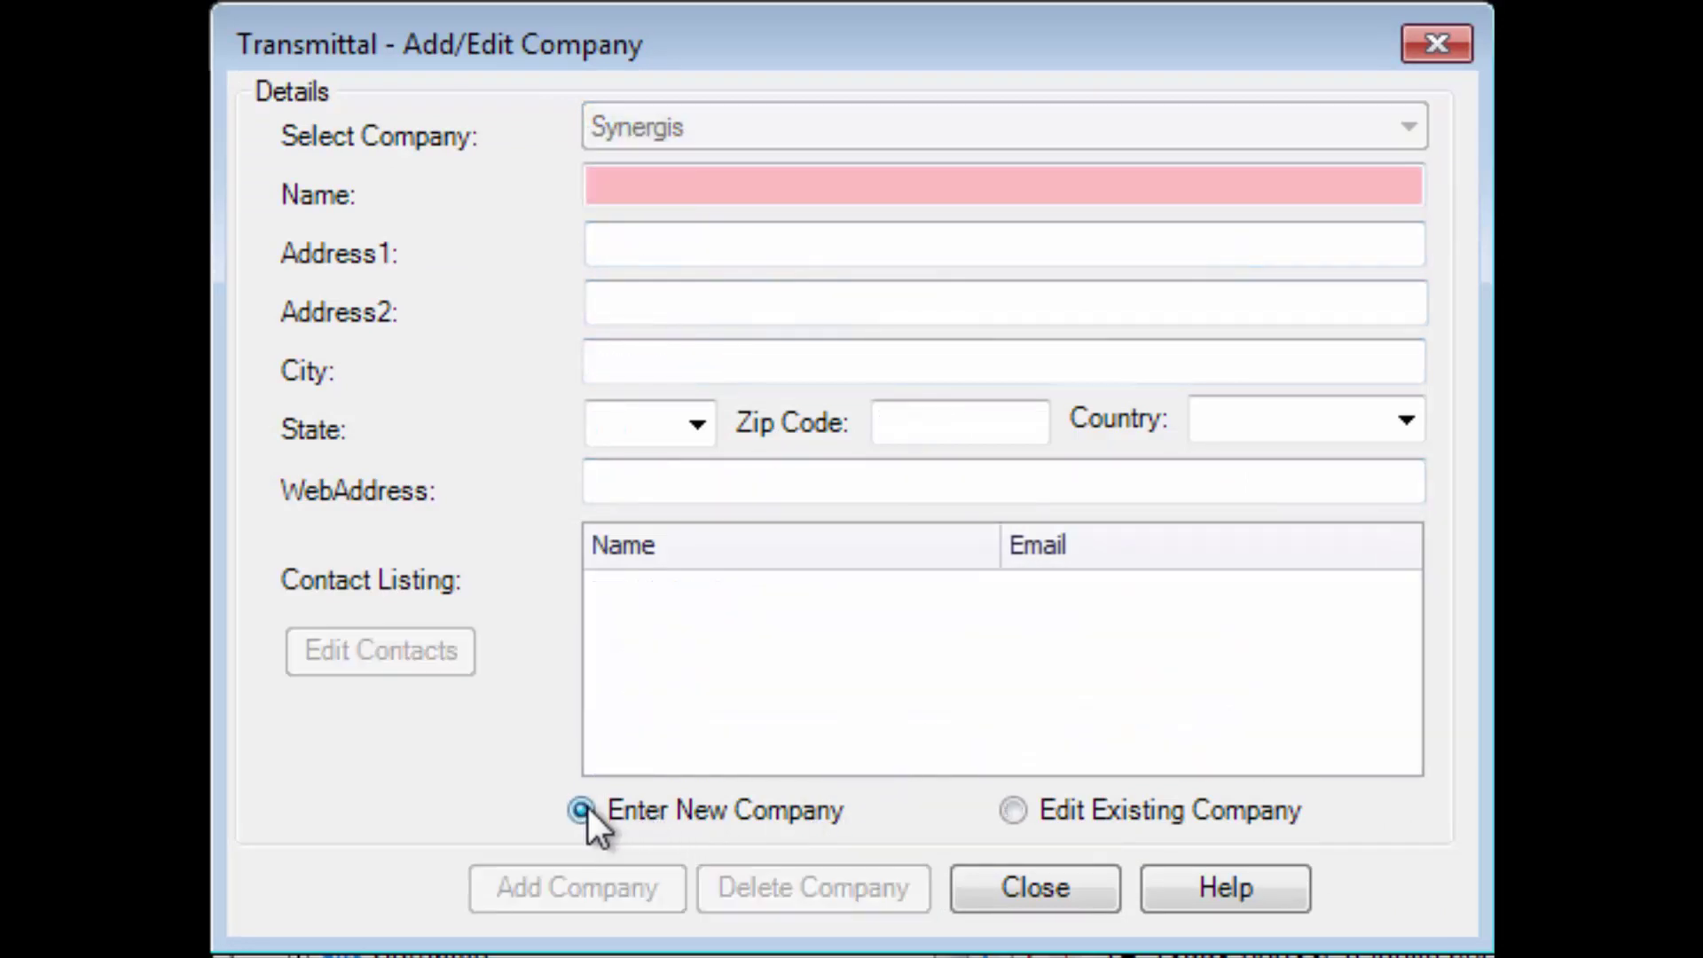
left_click(1013, 807)
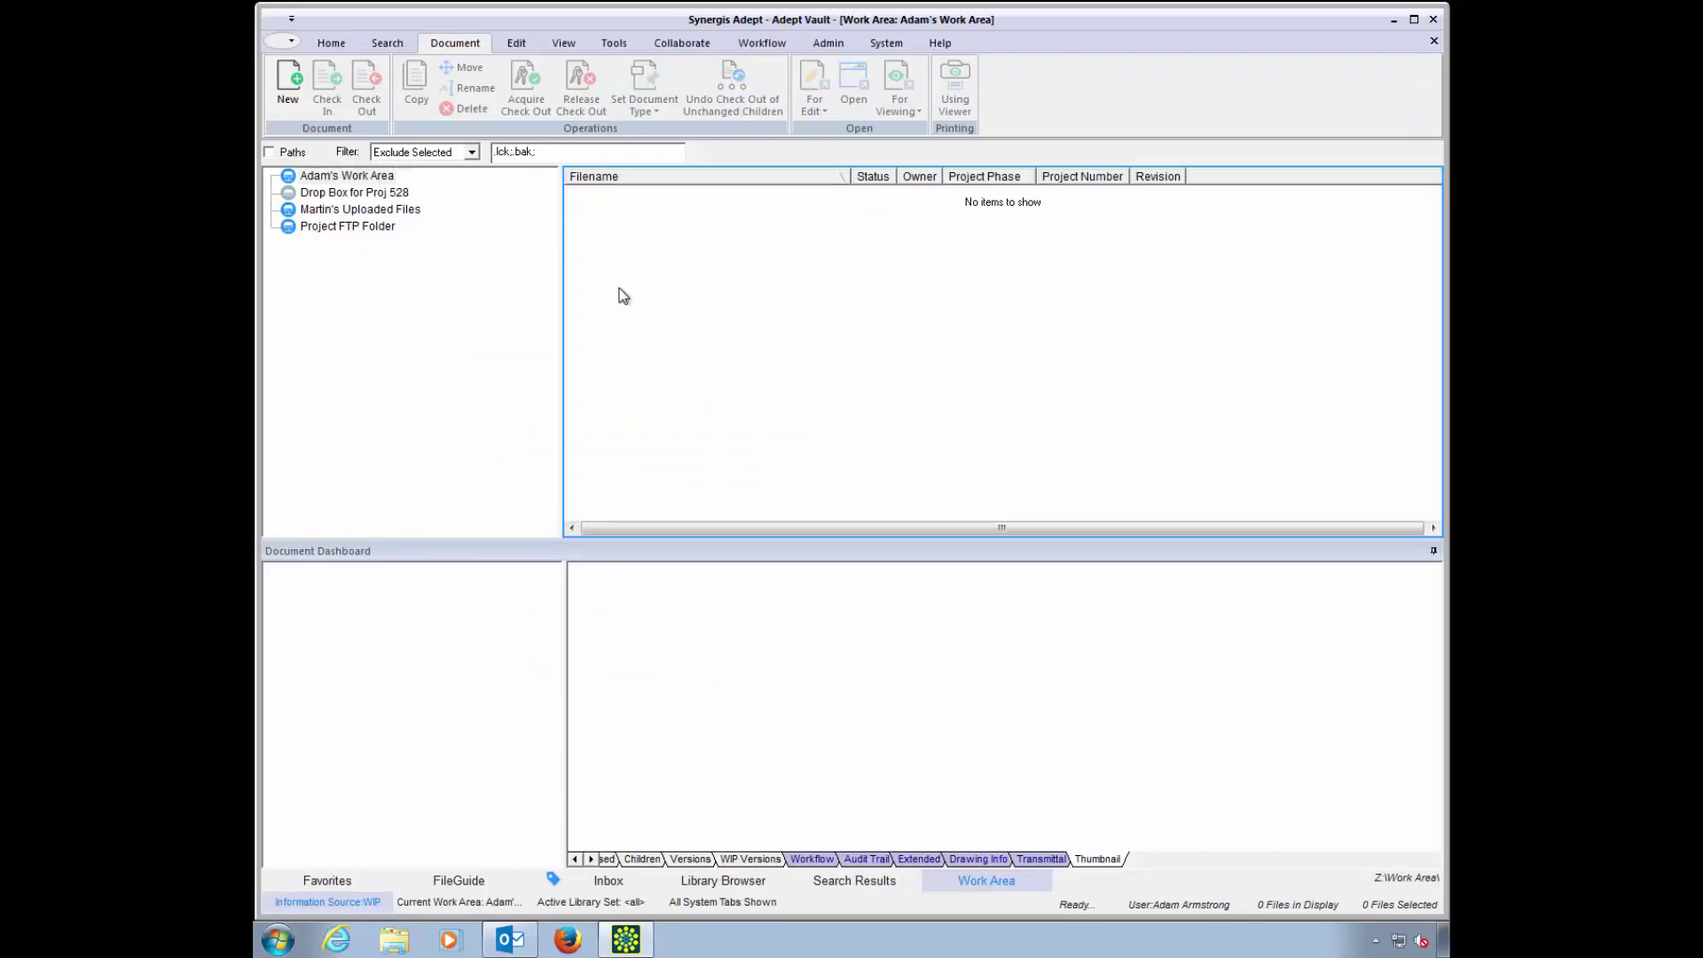
- Create a new transmittal auto-named with project number 00528
left_click(288, 85)
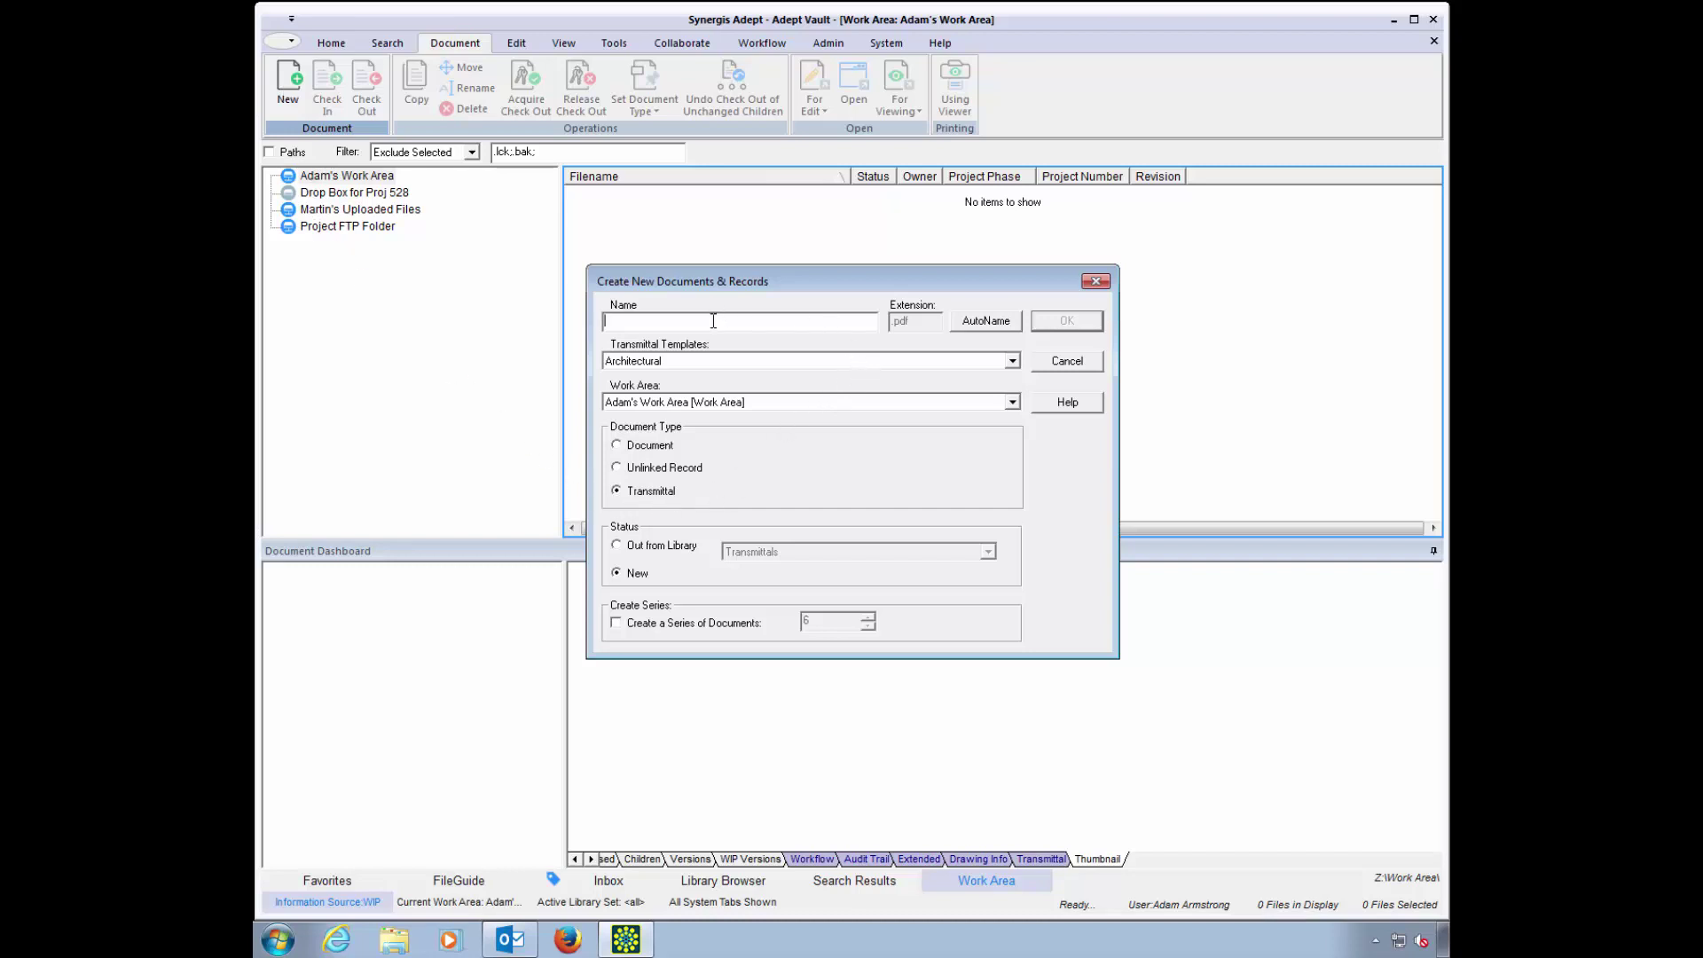
left_click(987, 321)
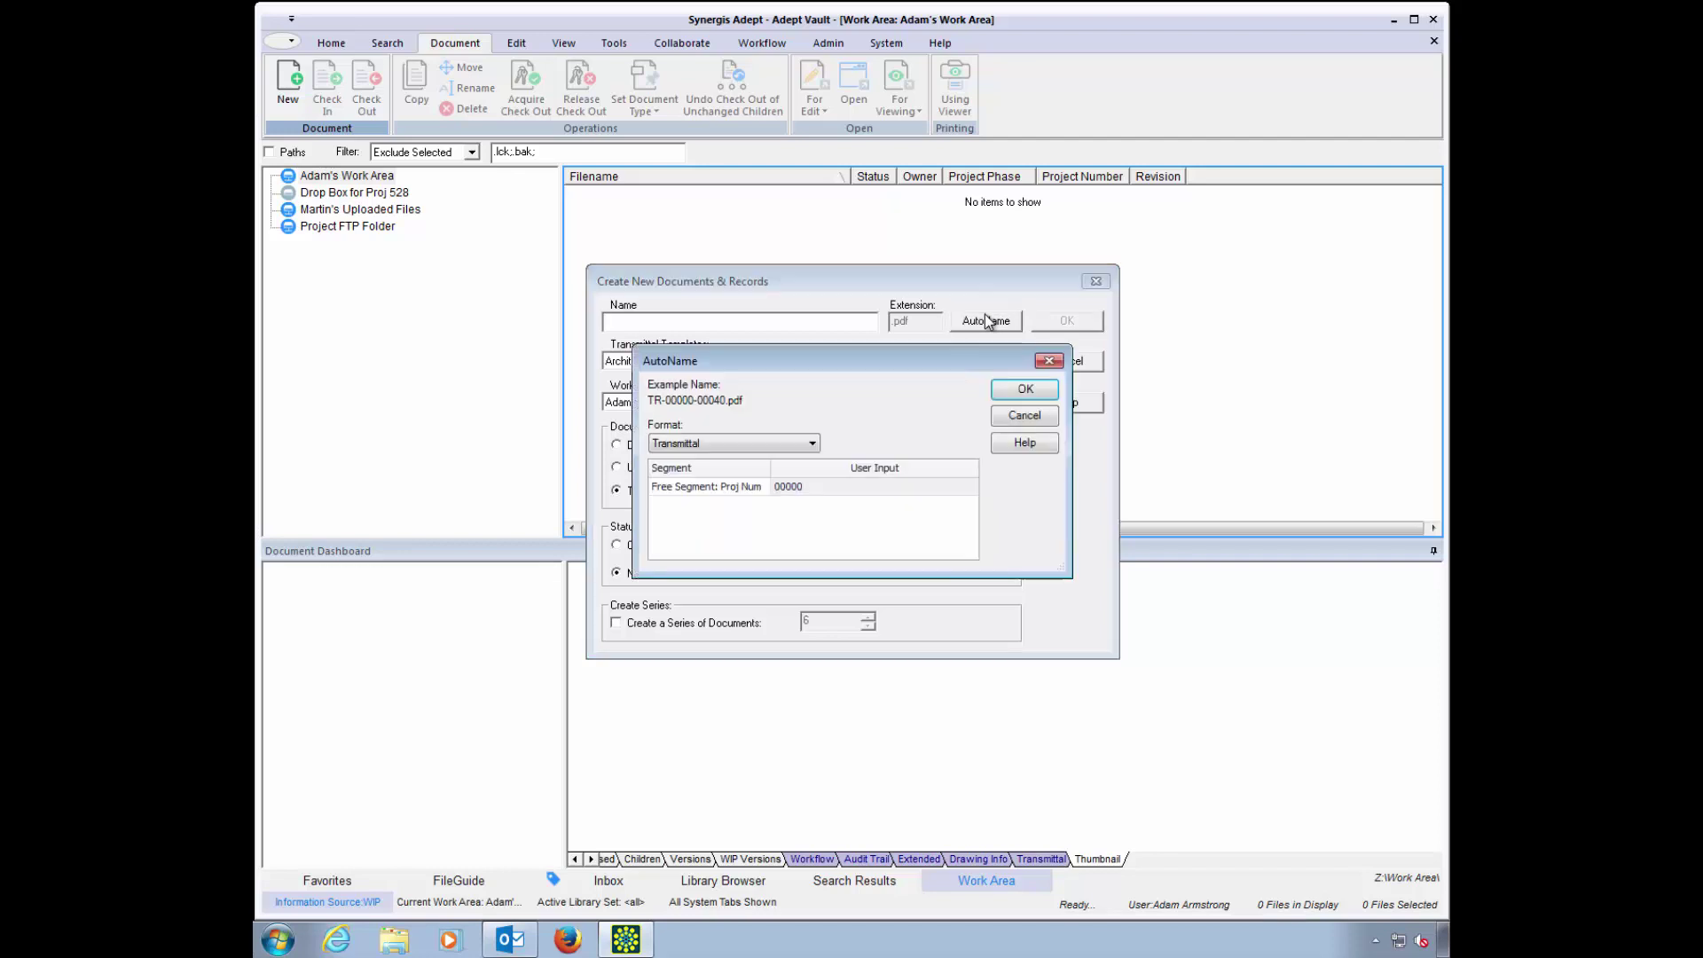
left_click(797, 488)
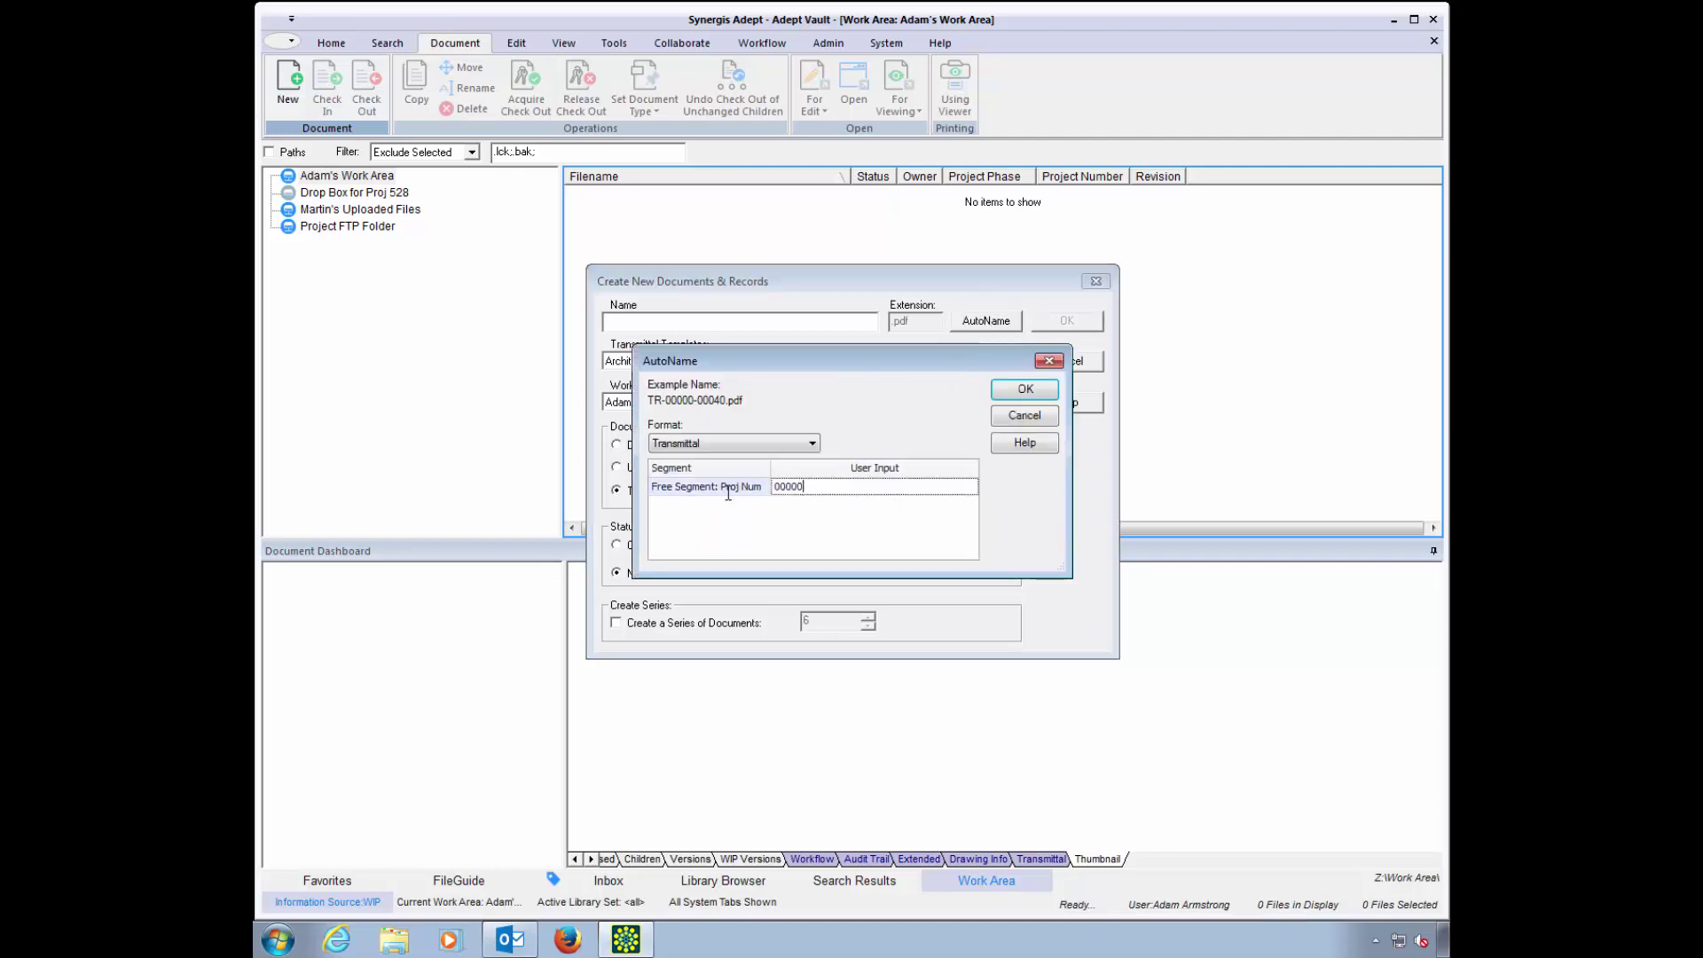
left_click(711, 491)
type("00528")
key("Return")
left_click(564, 50)
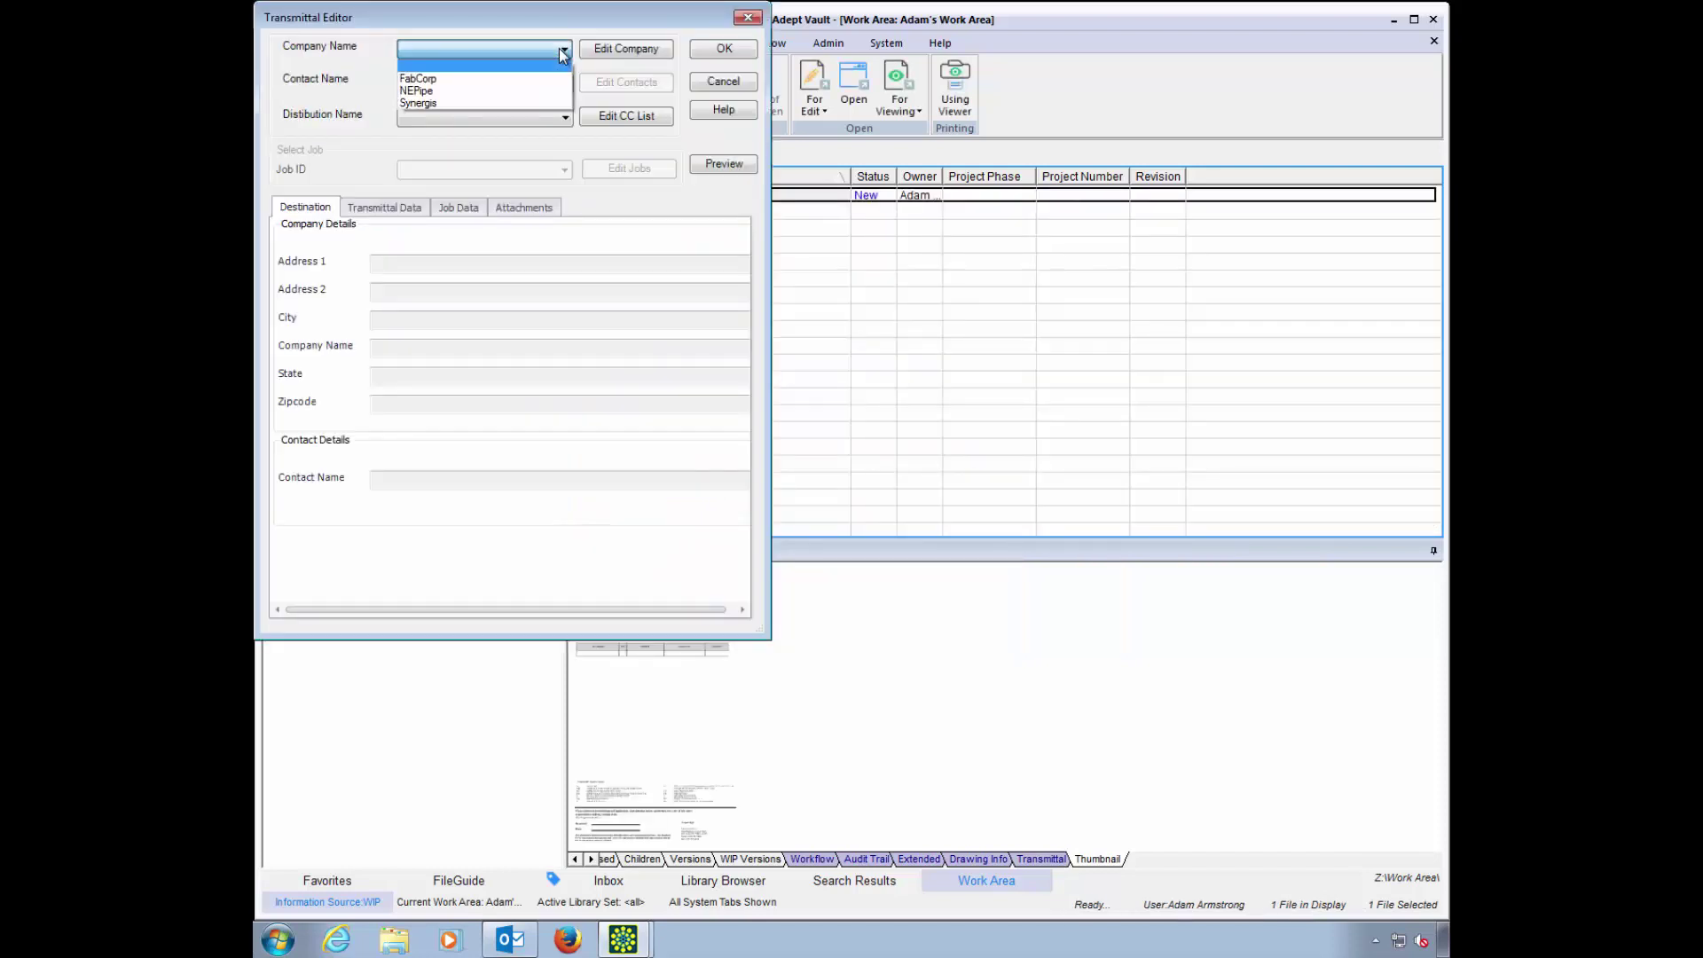
- Address the transmittal to a Synergis contact and copy the Plant Managers distribution group
left_click(518, 104)
left_click(550, 85)
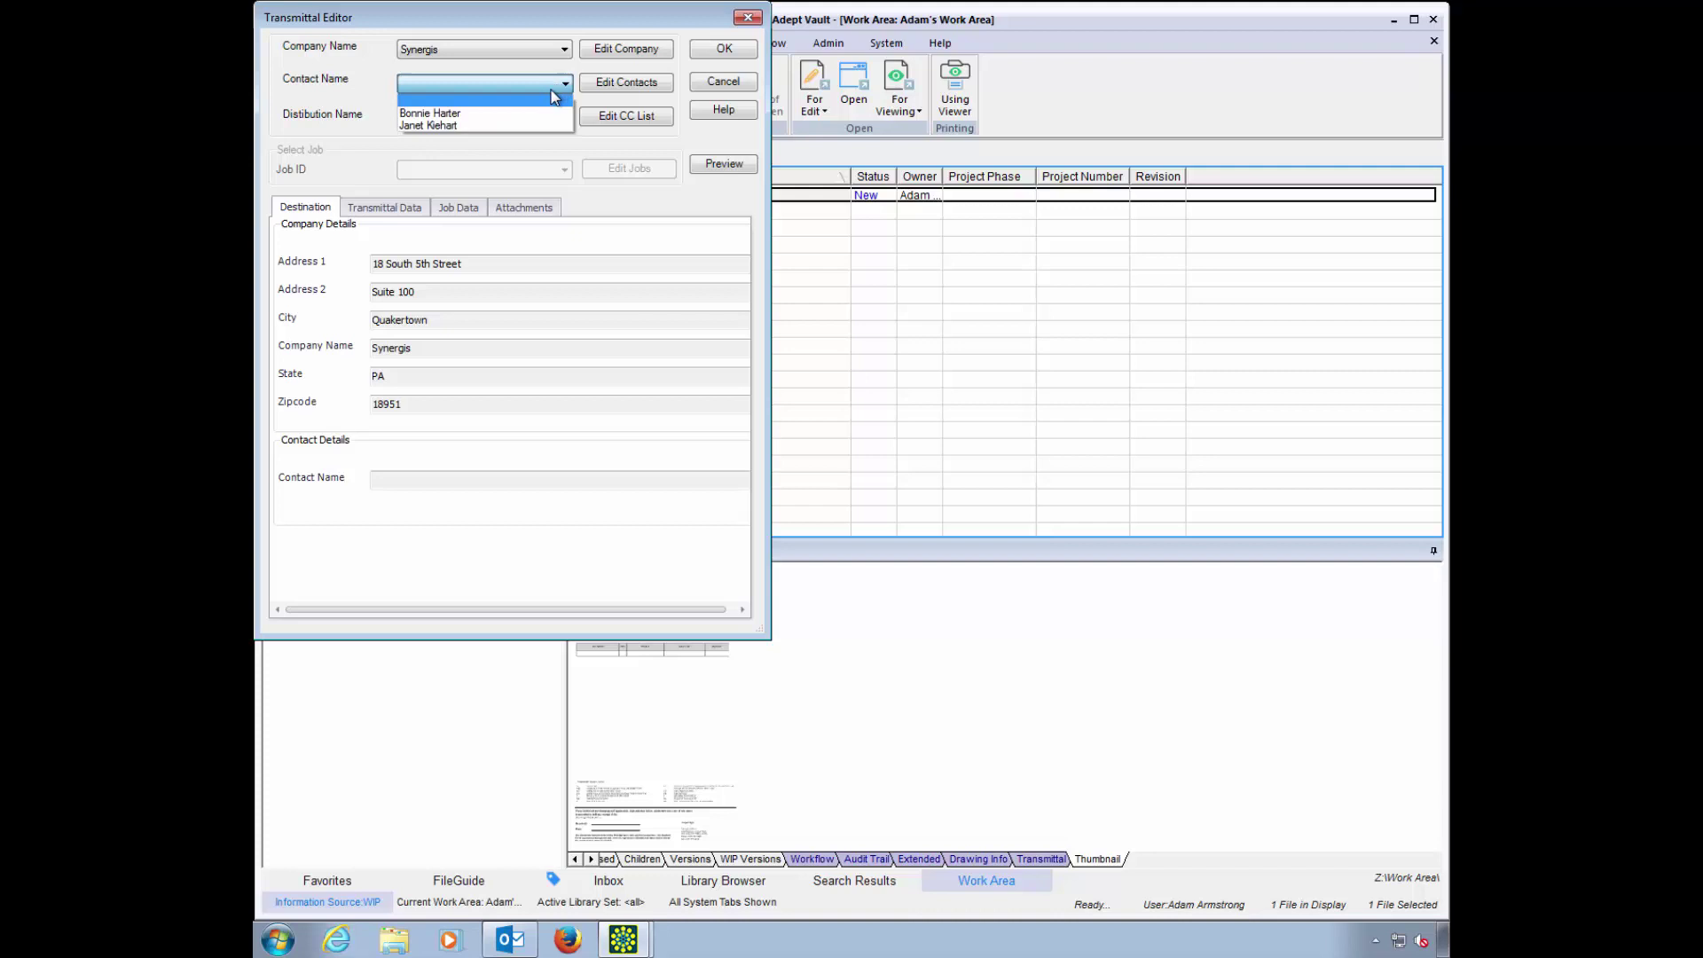
left_click(510, 125)
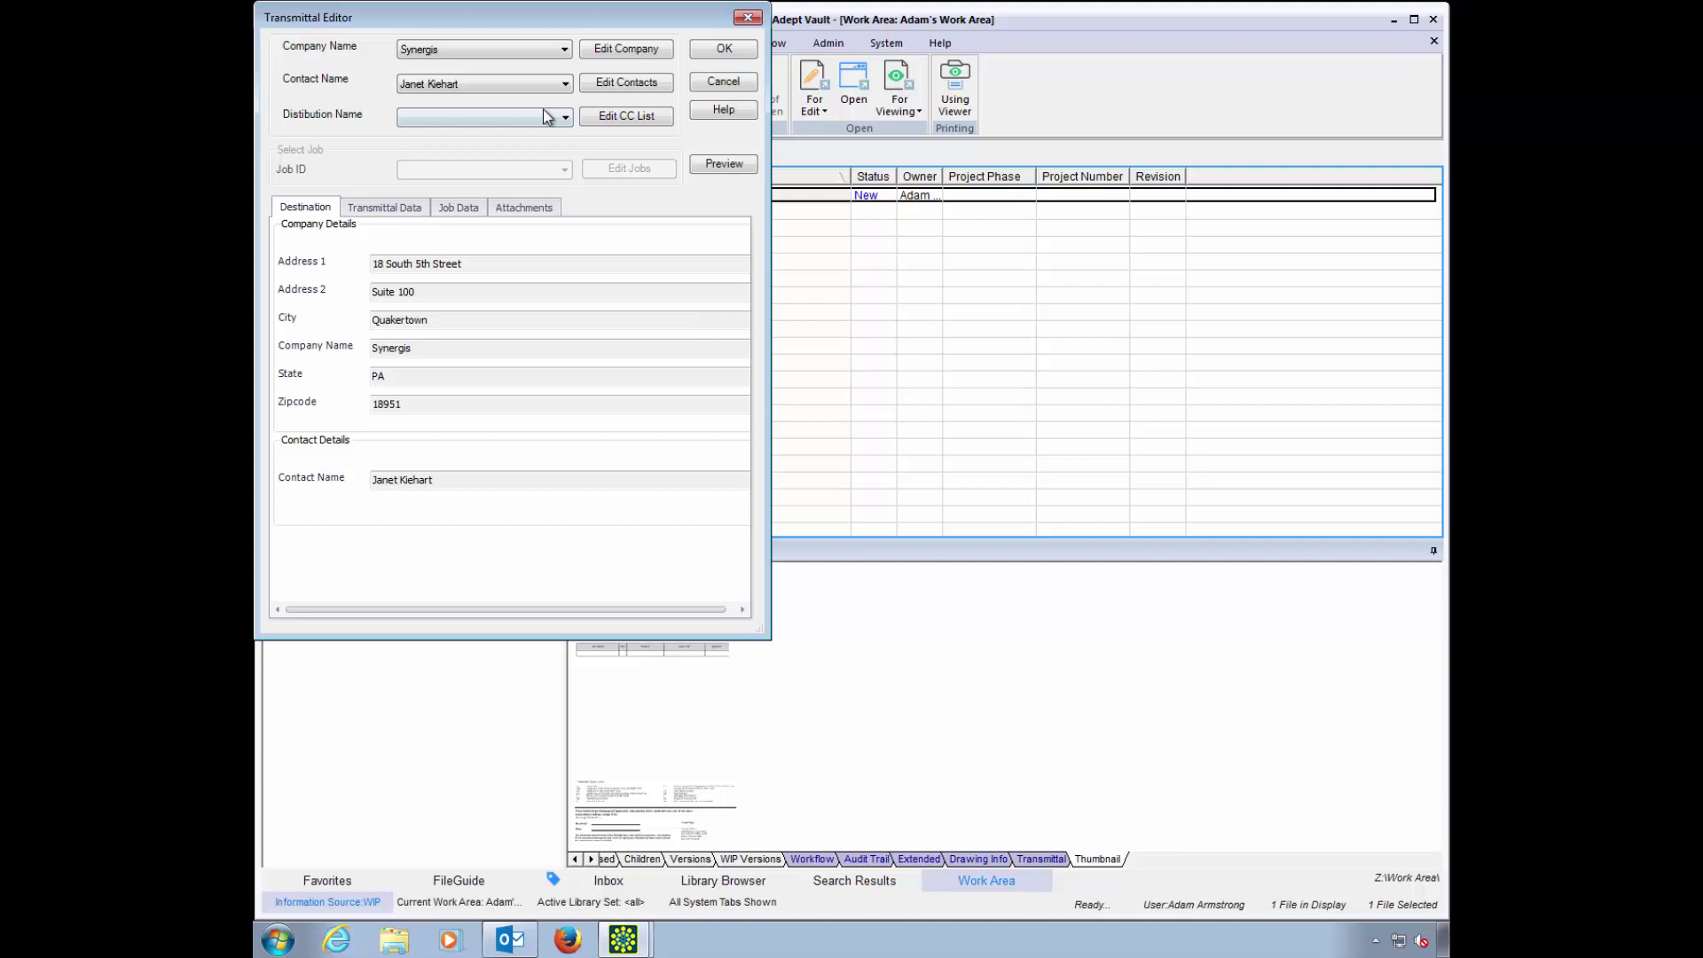
left_click(548, 117)
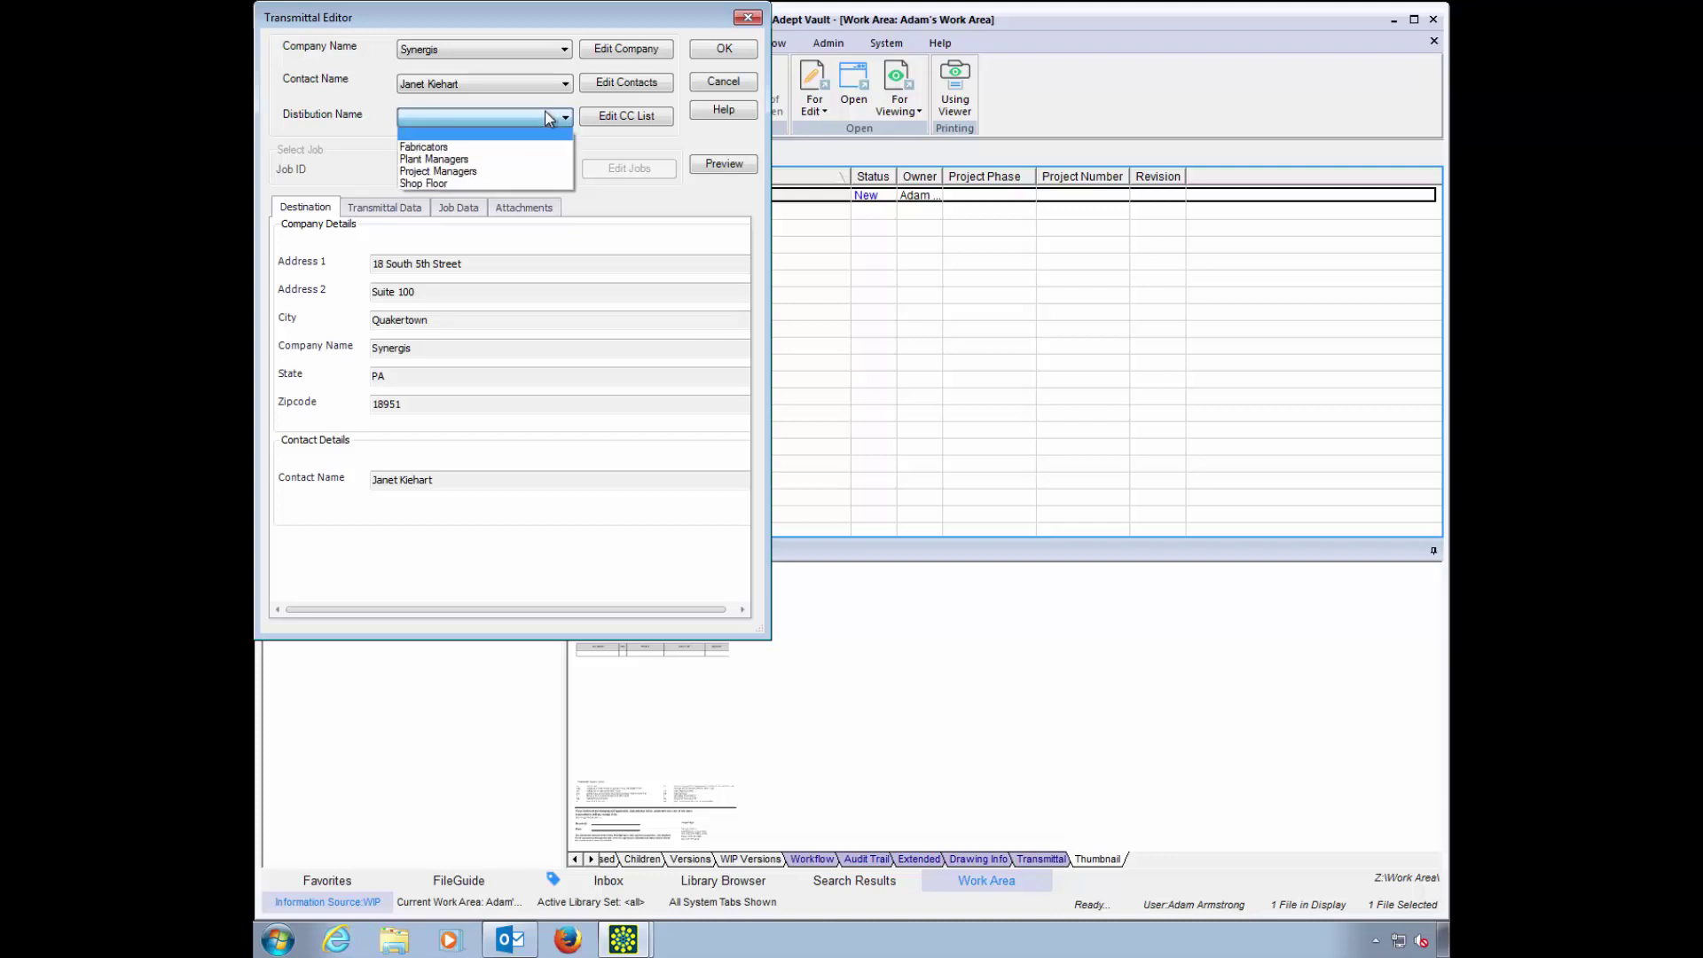
left_click(483, 159)
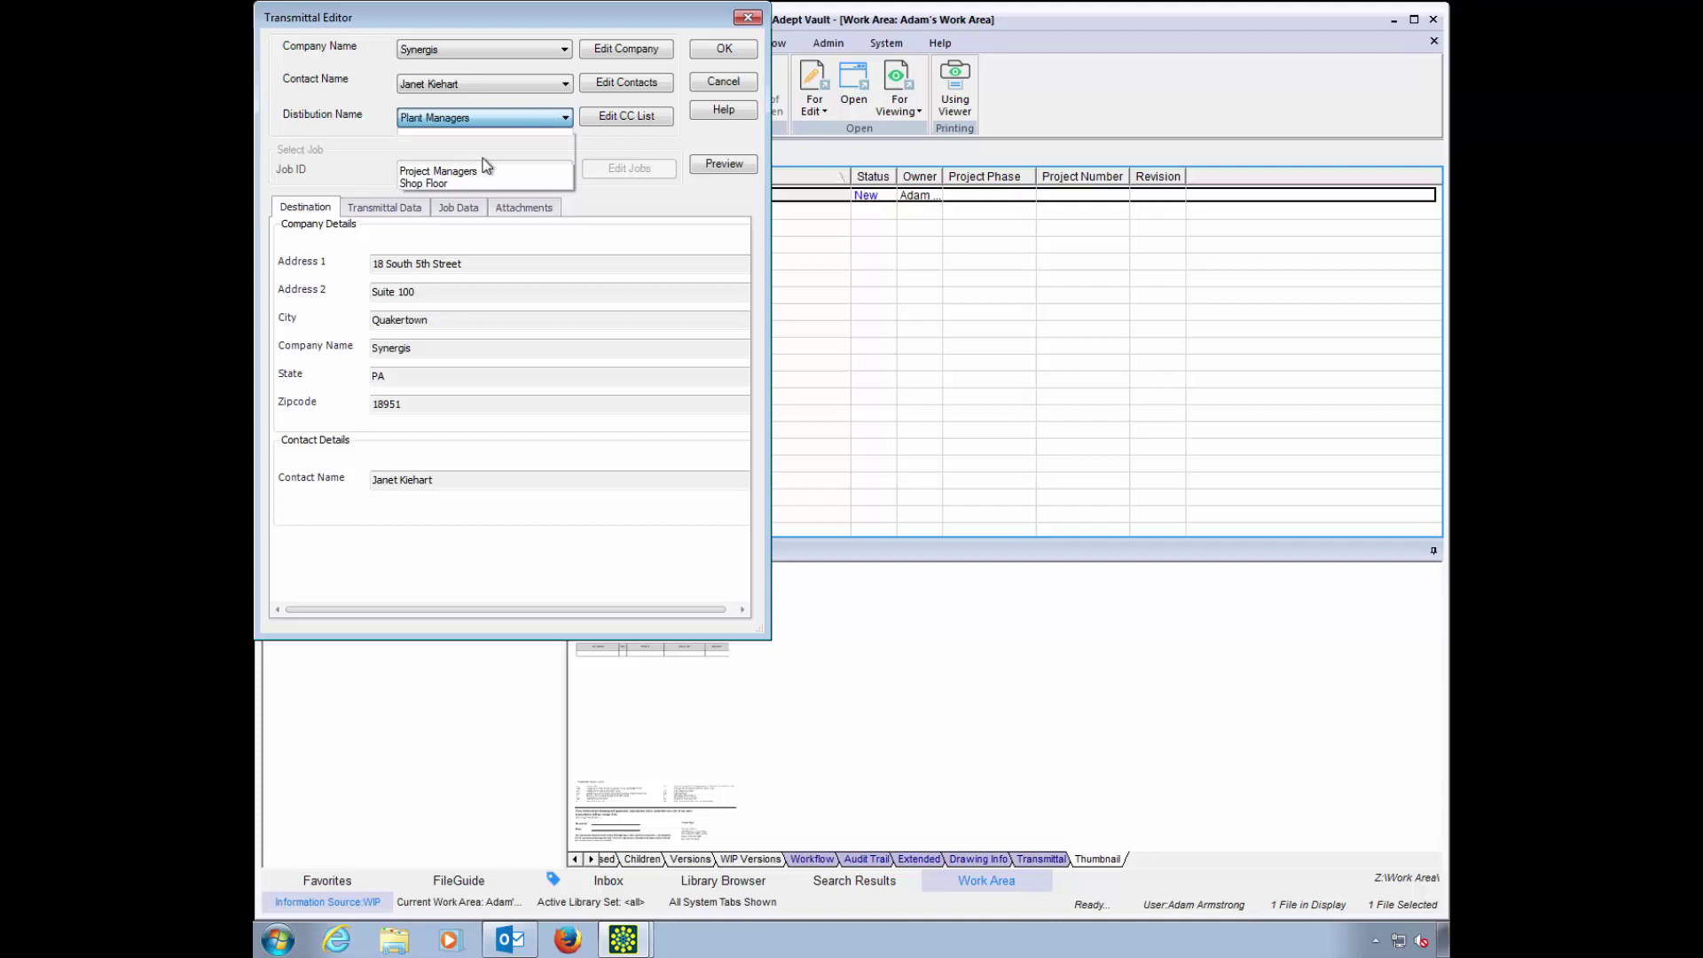
left_click(409, 209)
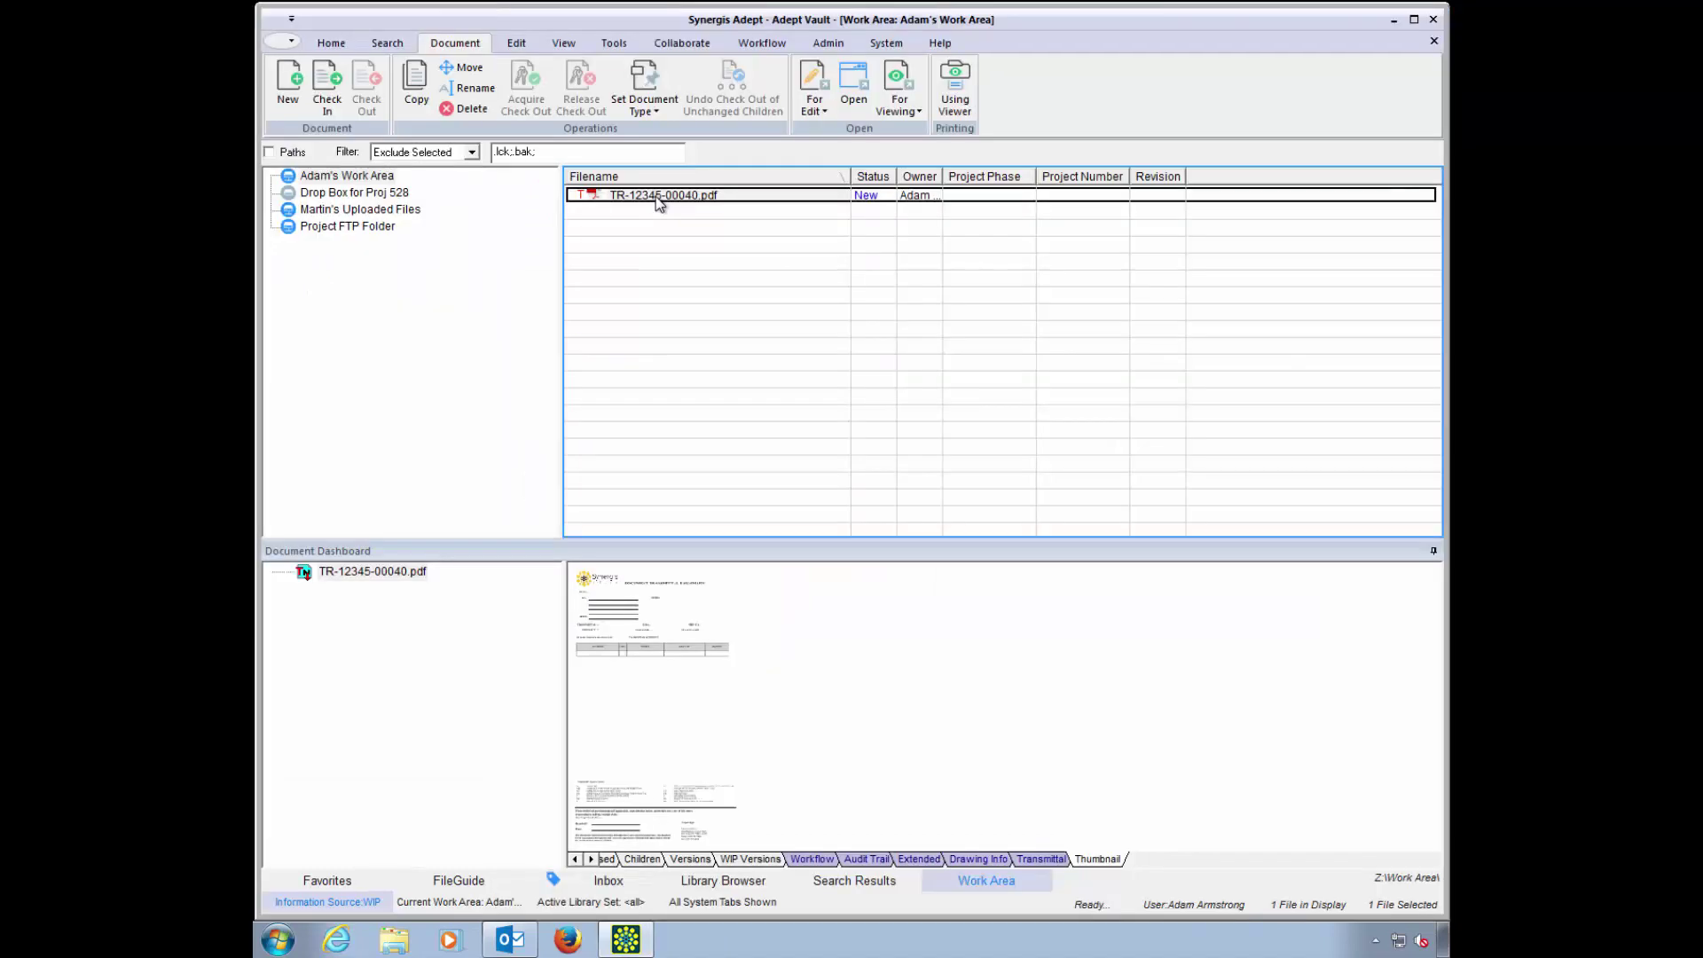
- Attach drawings 533675-1 through 533675-5 to TR-12345-00040.pdf from the Library Browser
right_click(656, 195)
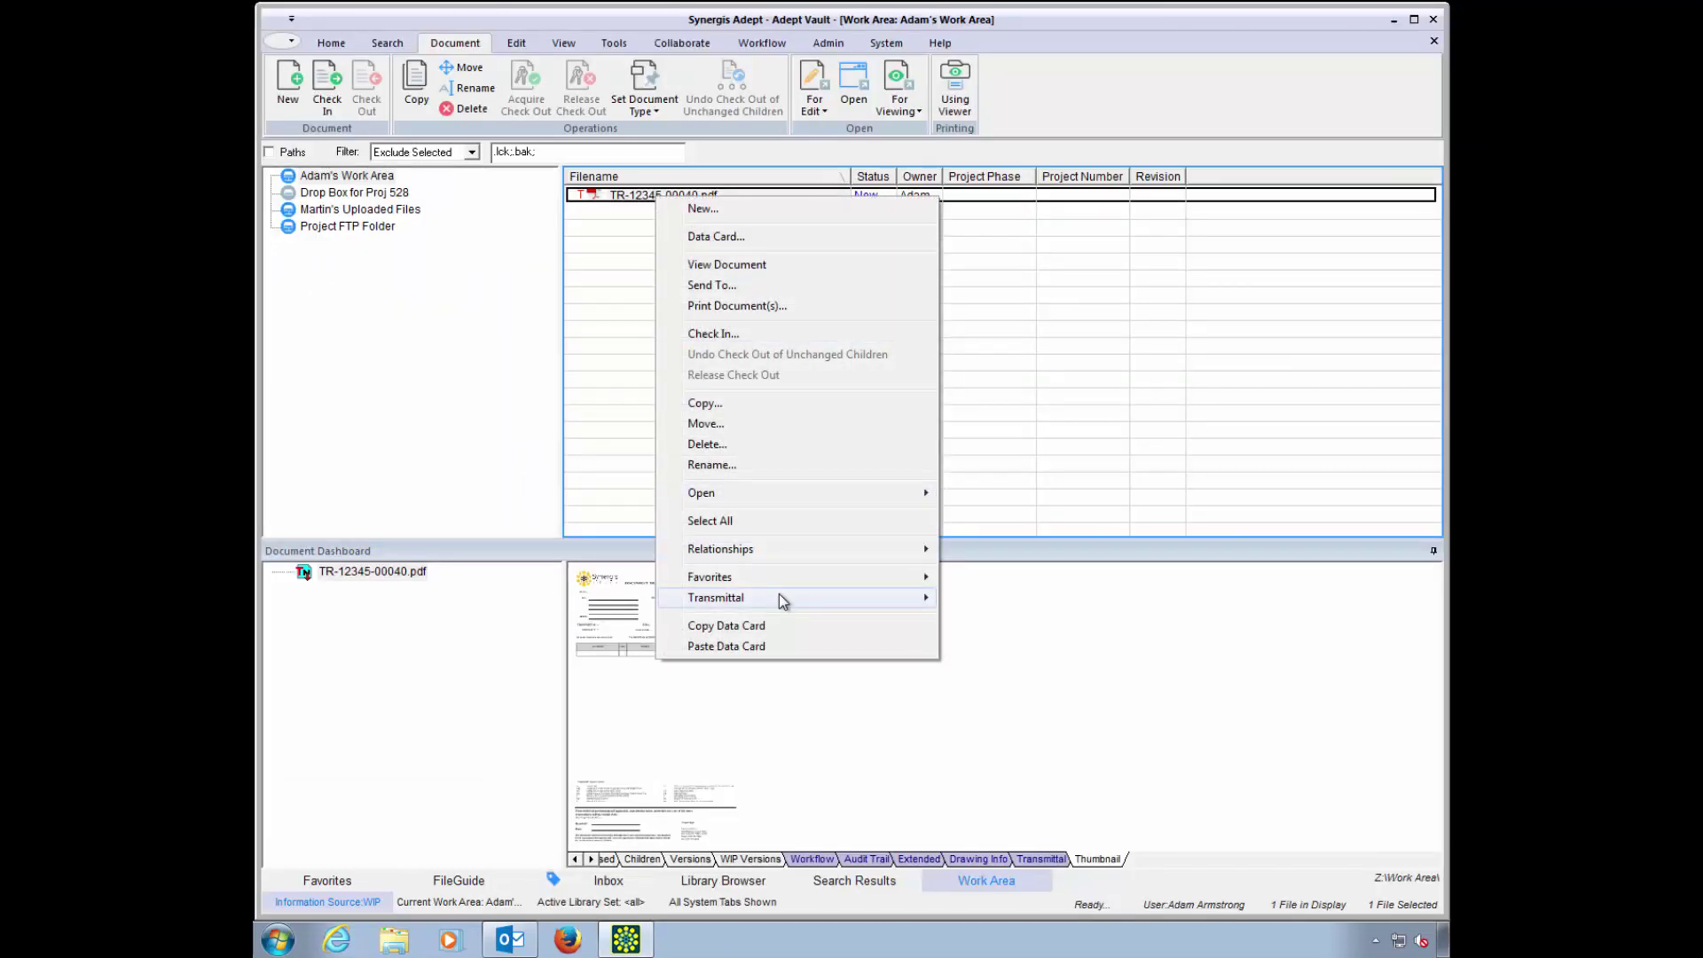
mouse_move(777, 602)
left_click(985, 618)
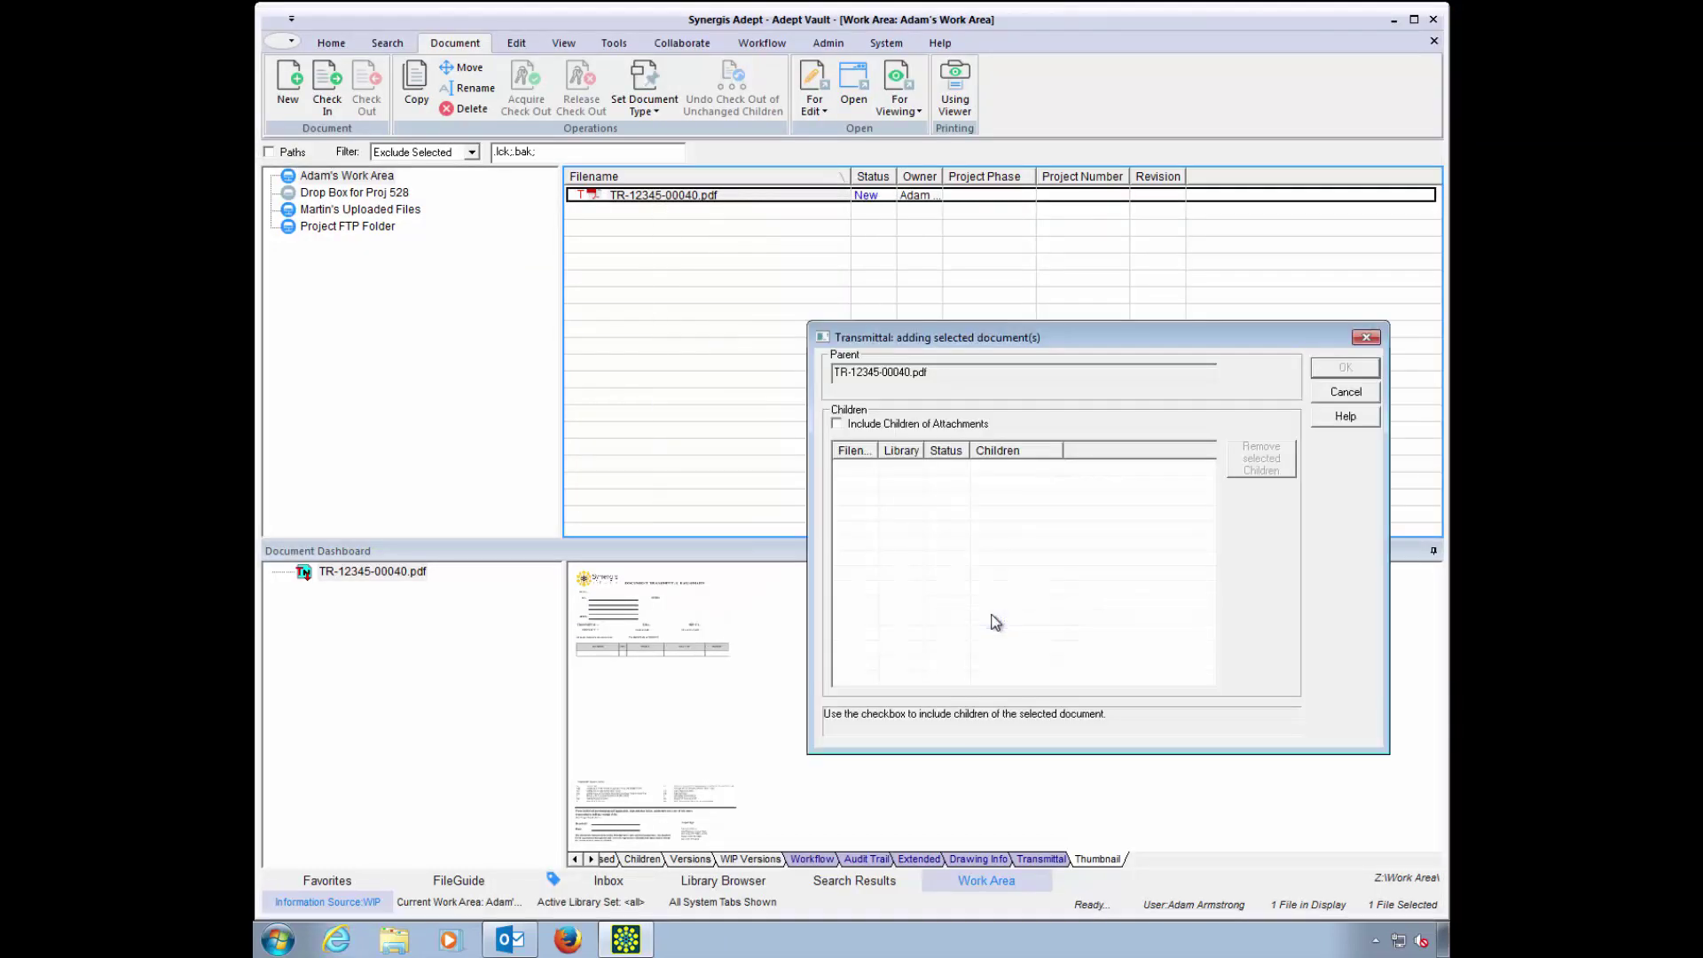
left_click(651, 213)
left_click(1437, 323)
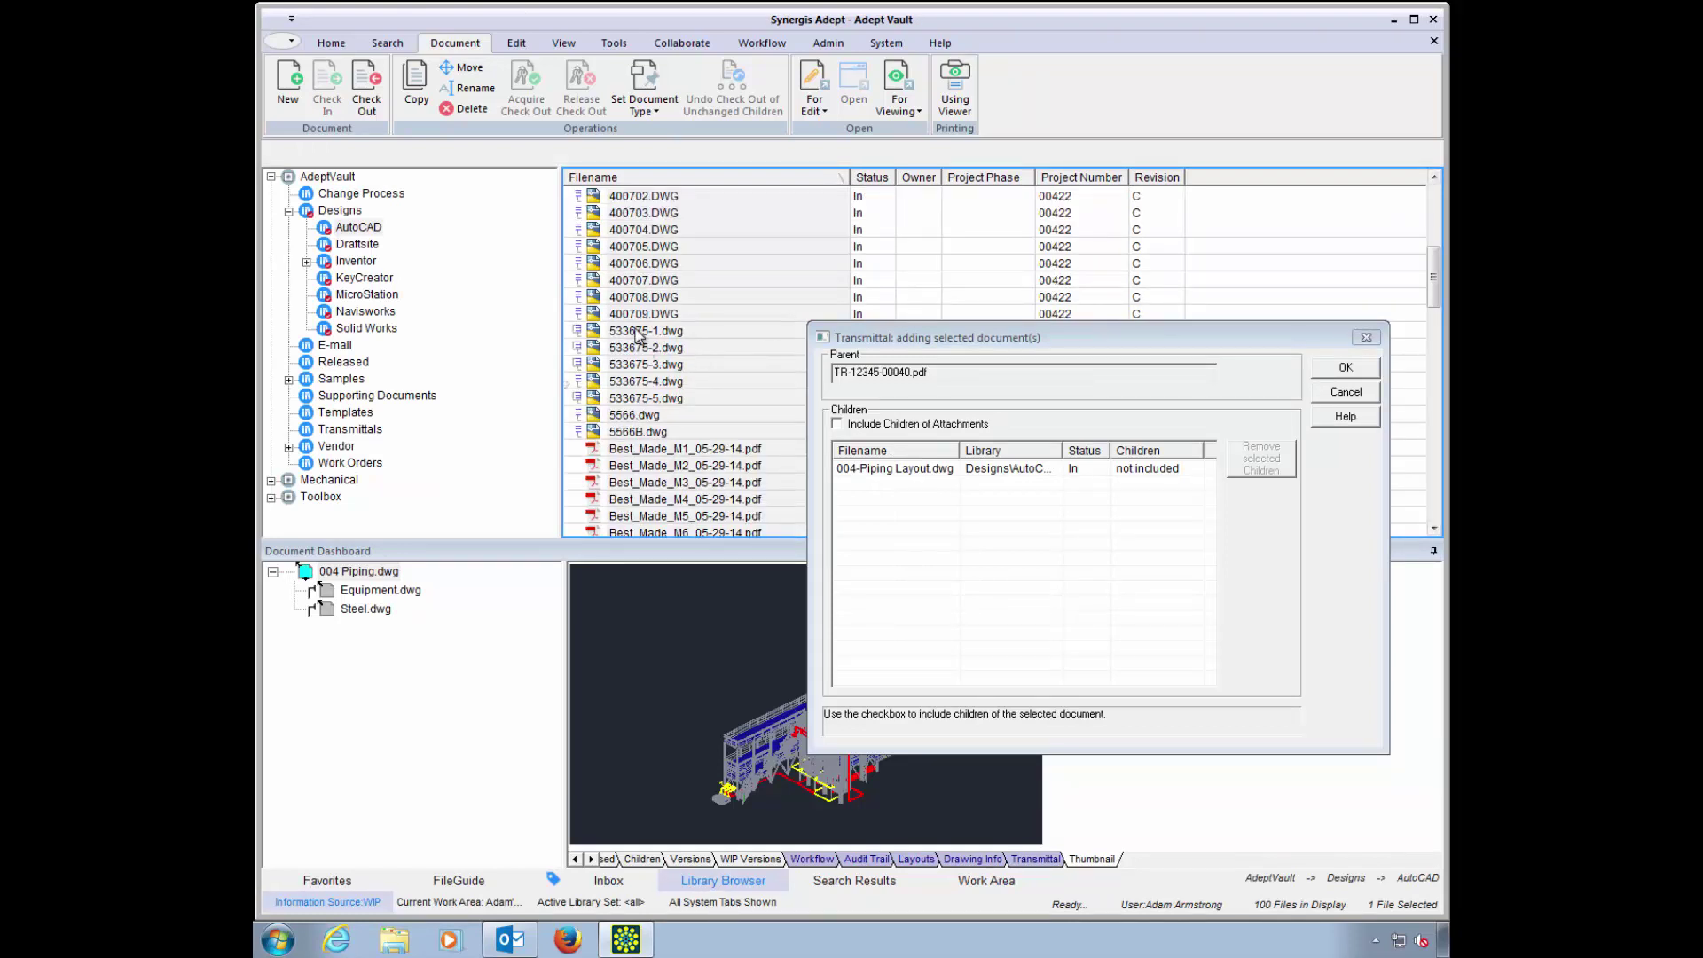
left_click(637, 334)
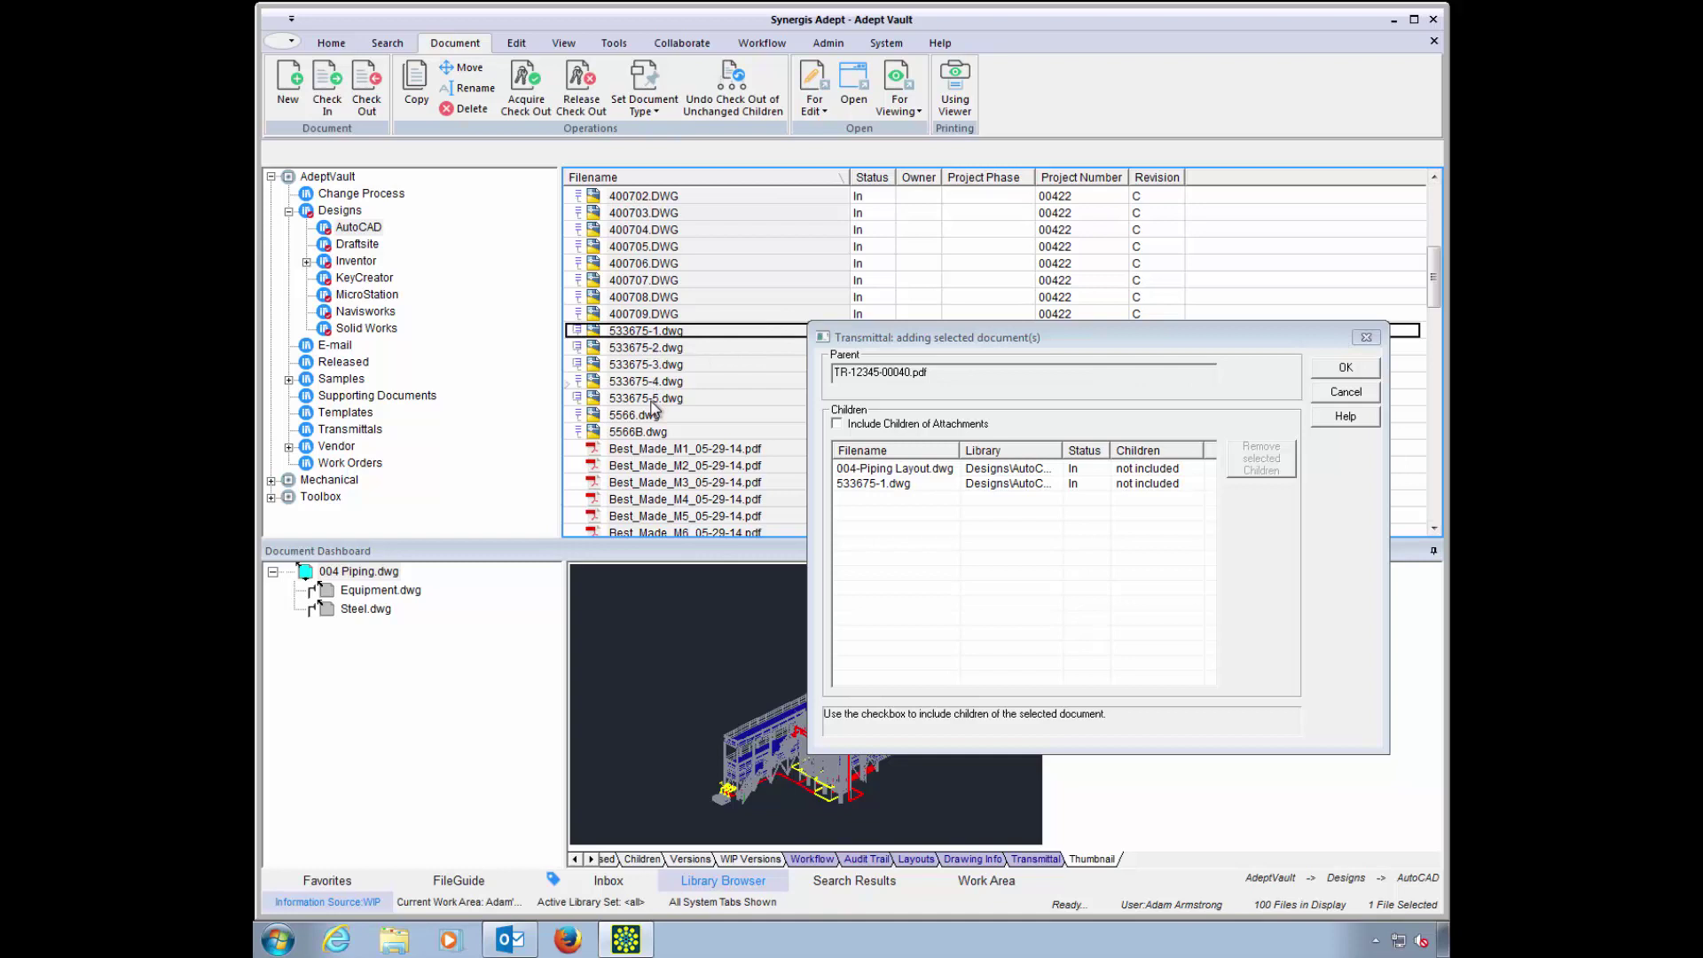
left_click(654, 399, "shift")
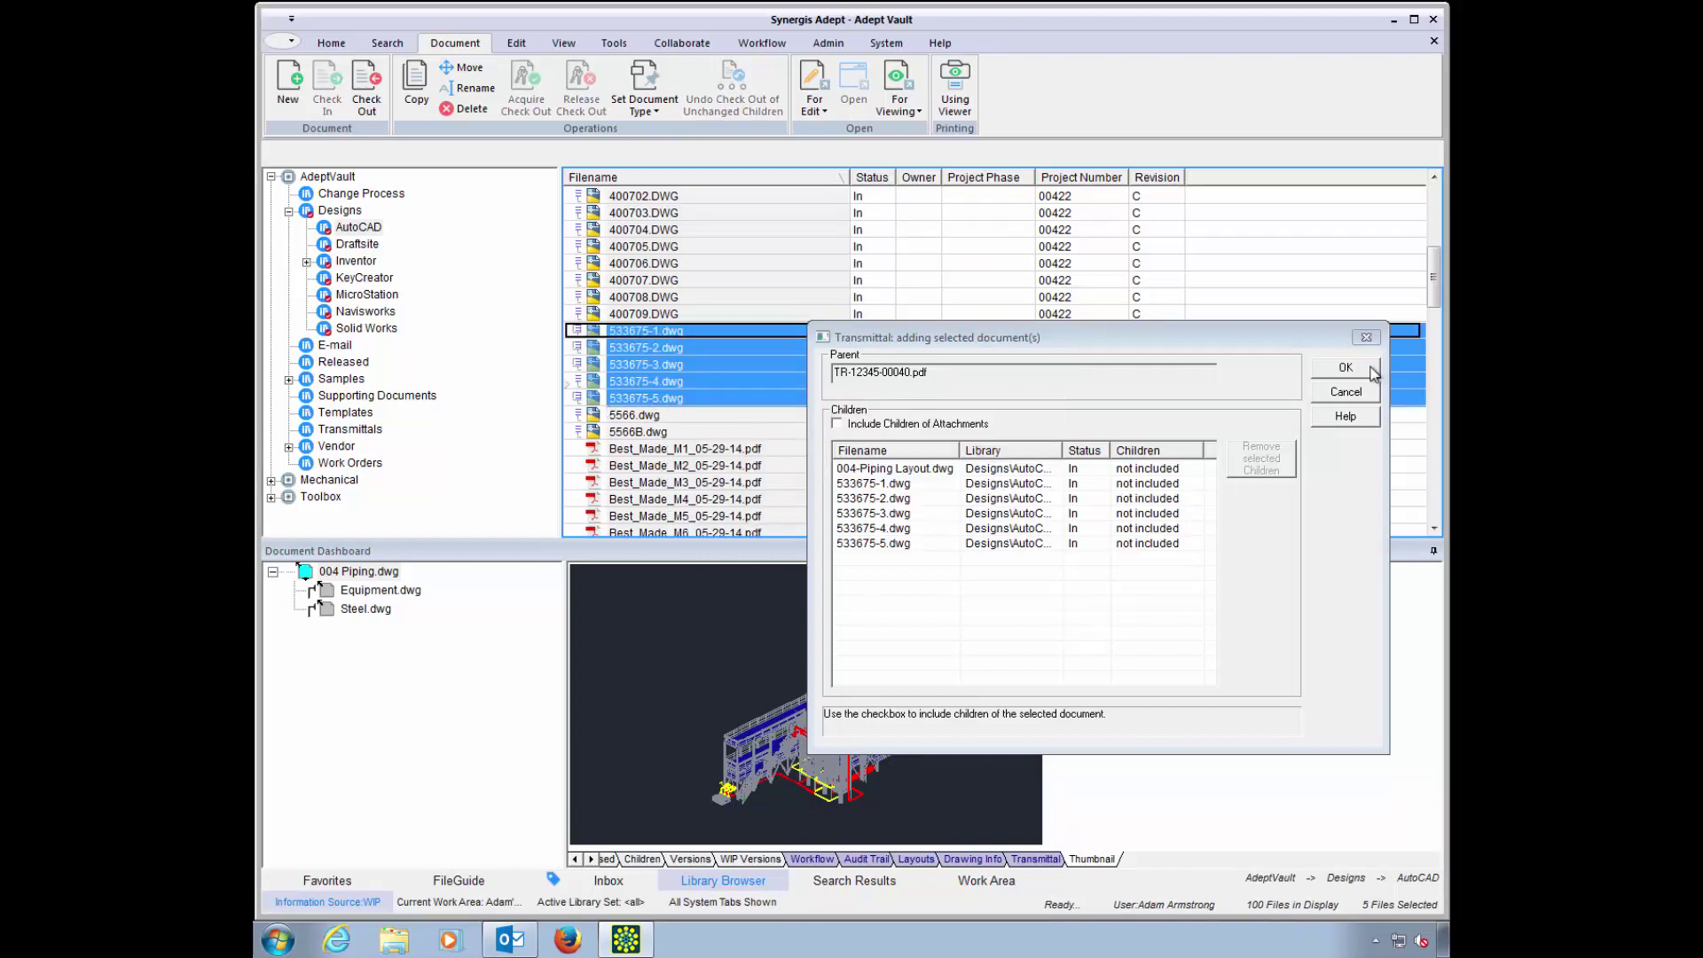
left_click(1366, 367)
left_click(725, 332)
- Check in the transmittal and start a Send Transmittal email with subject 'For Your Review'
left_click(996, 639)
right_click(616, 280)
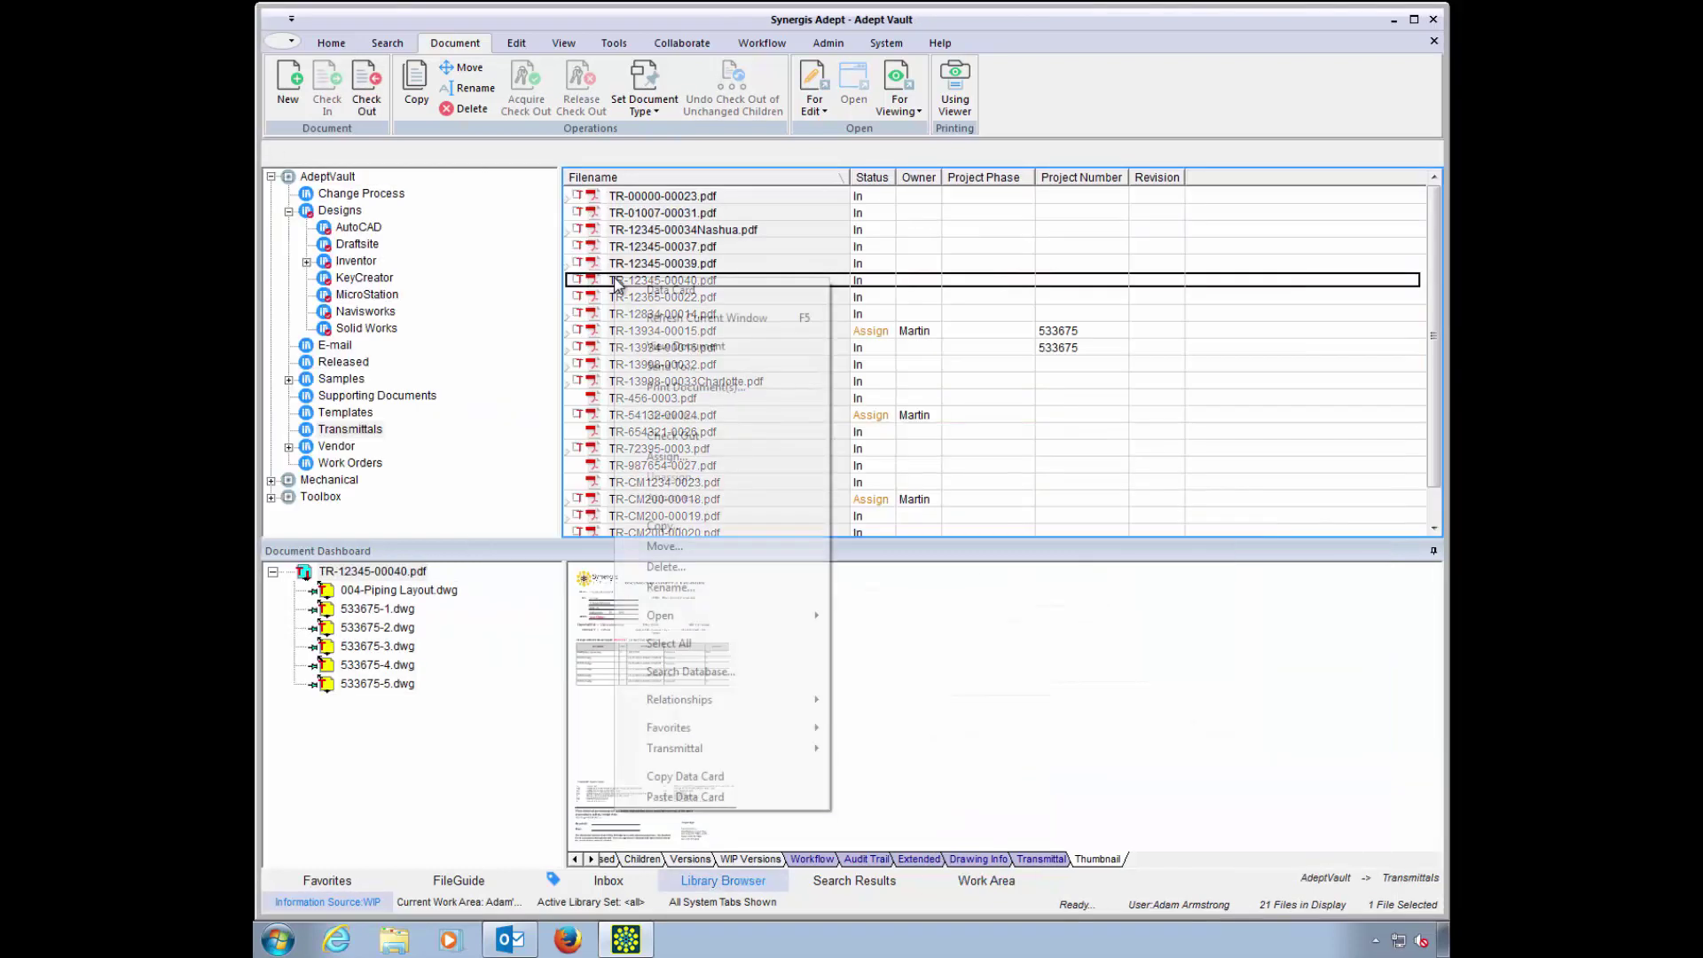
mouse_move(701, 750)
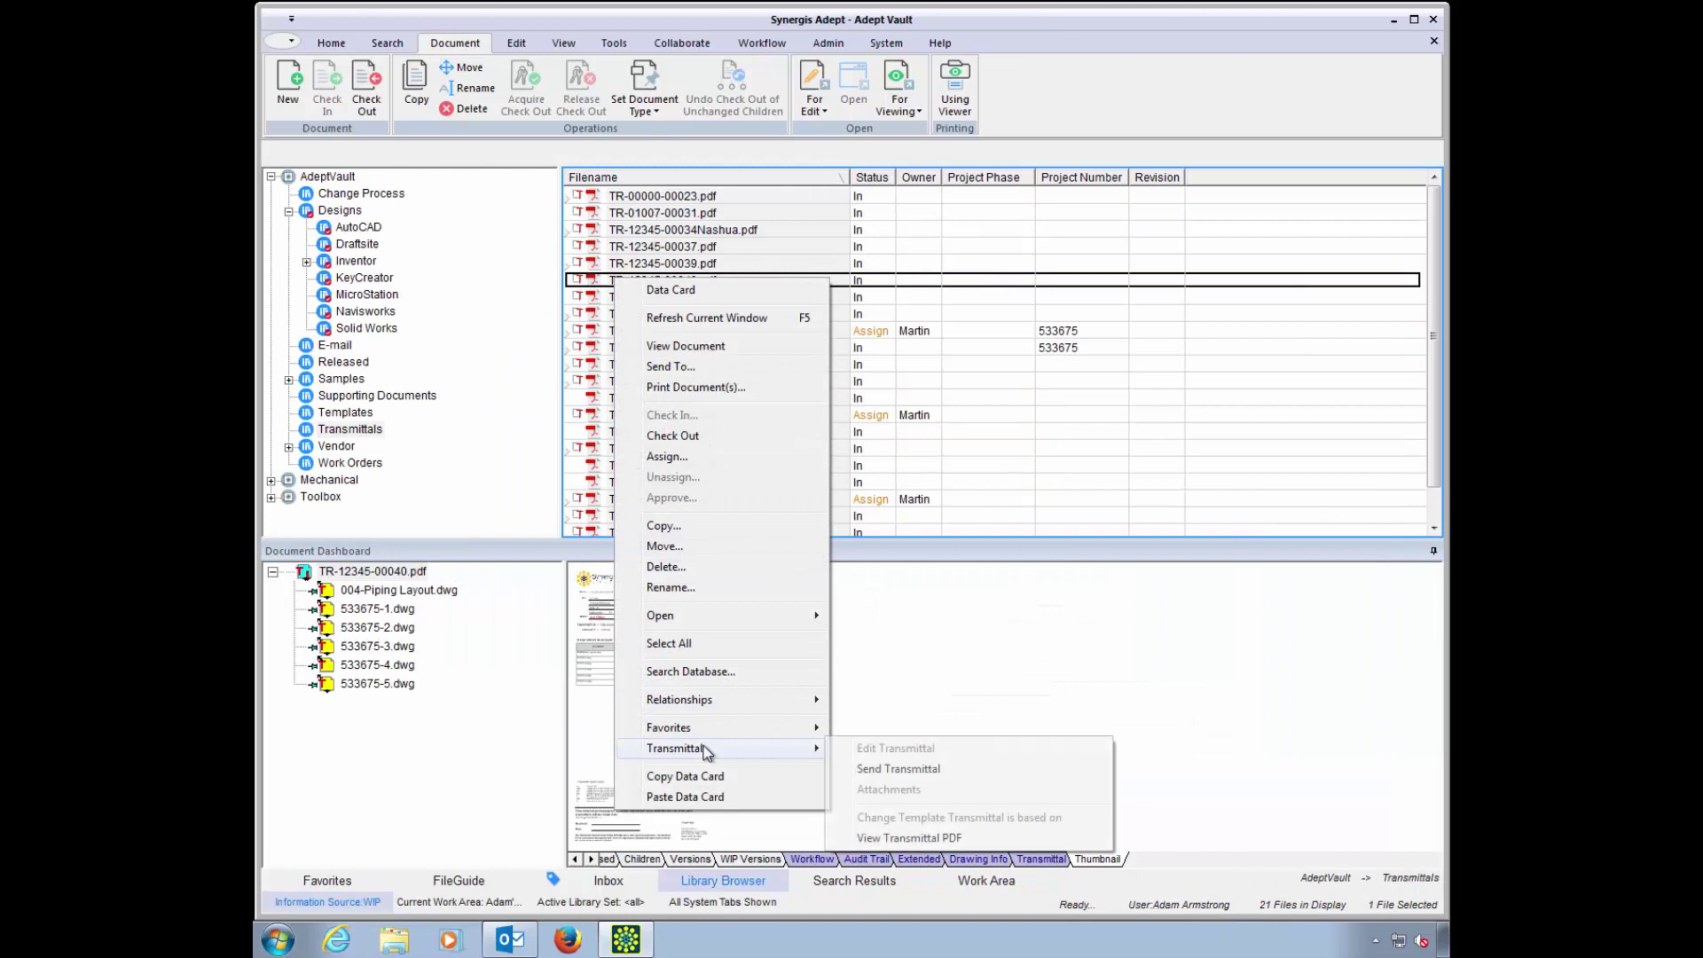
left_click(887, 770)
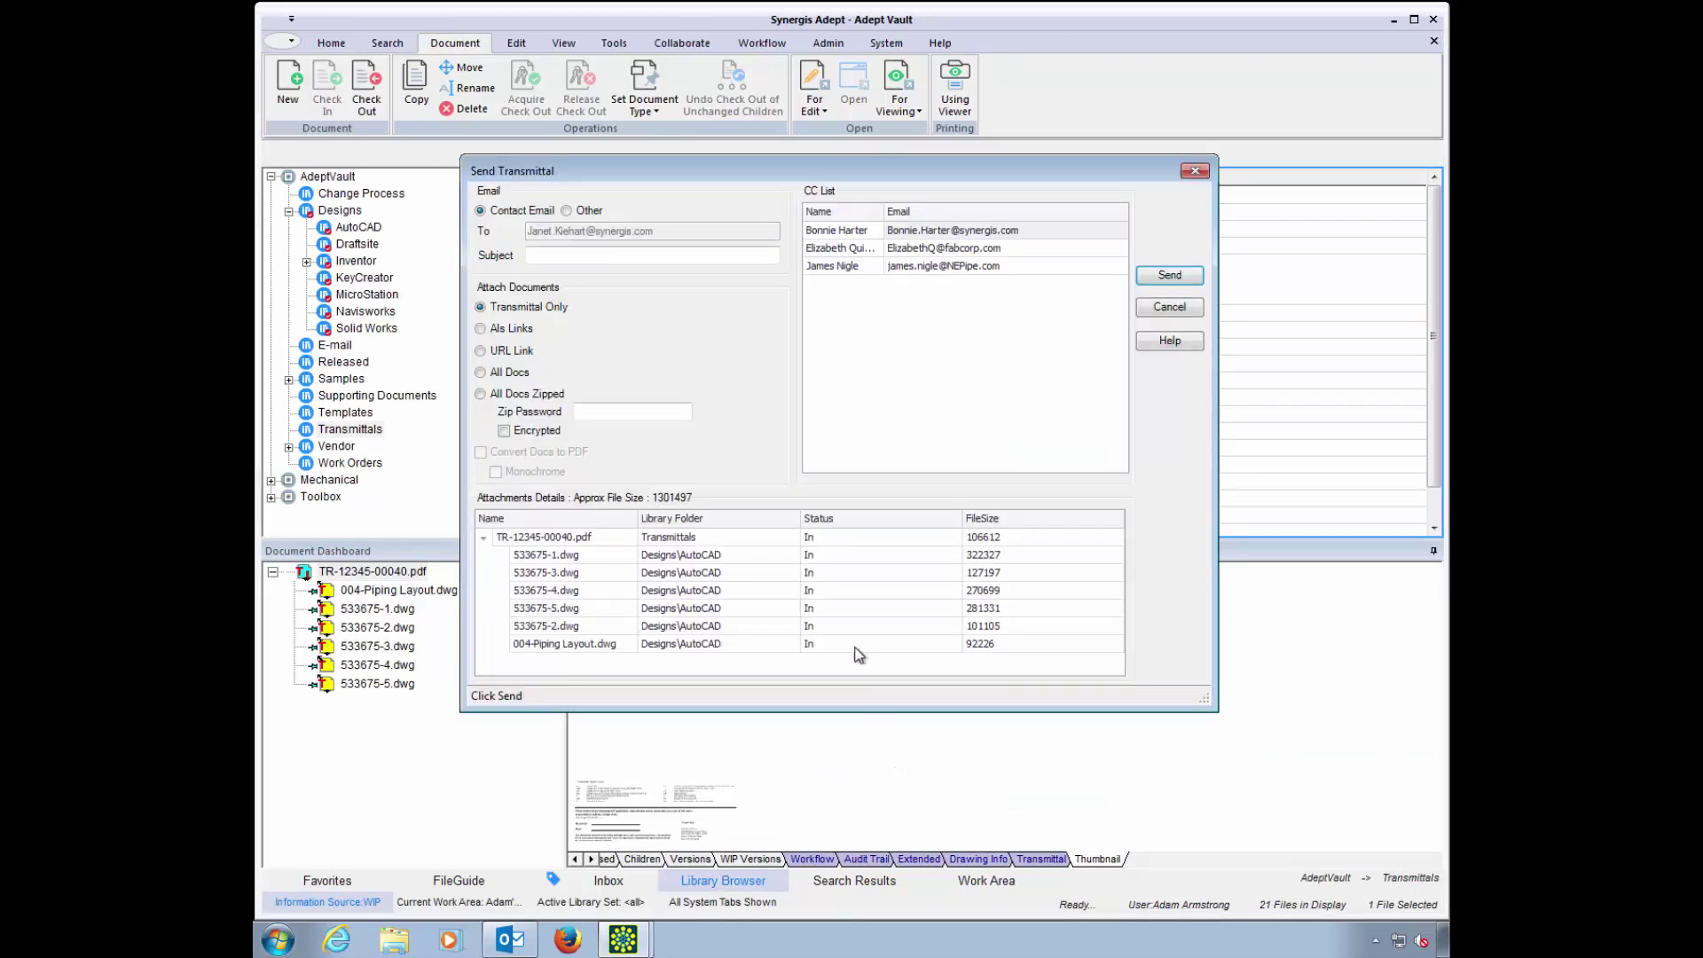
left_click(572, 256)
type("For Your Review")
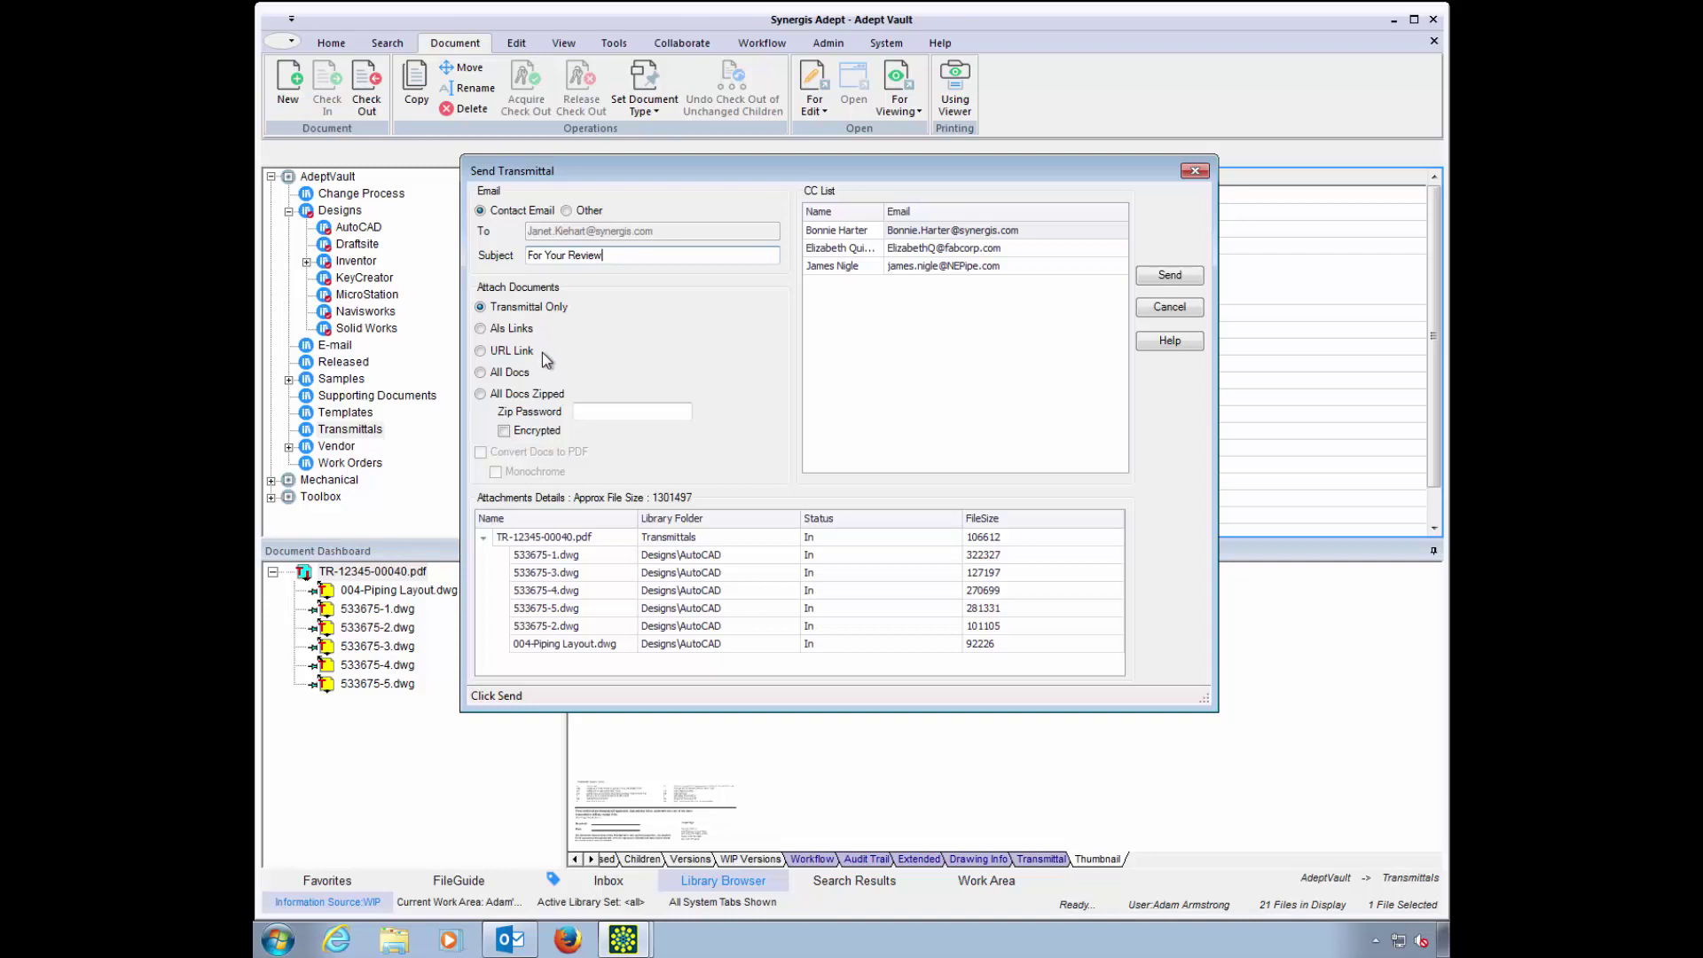
- Include all attached documents (All Docs) and send the email through Outlook
left_click(480, 373)
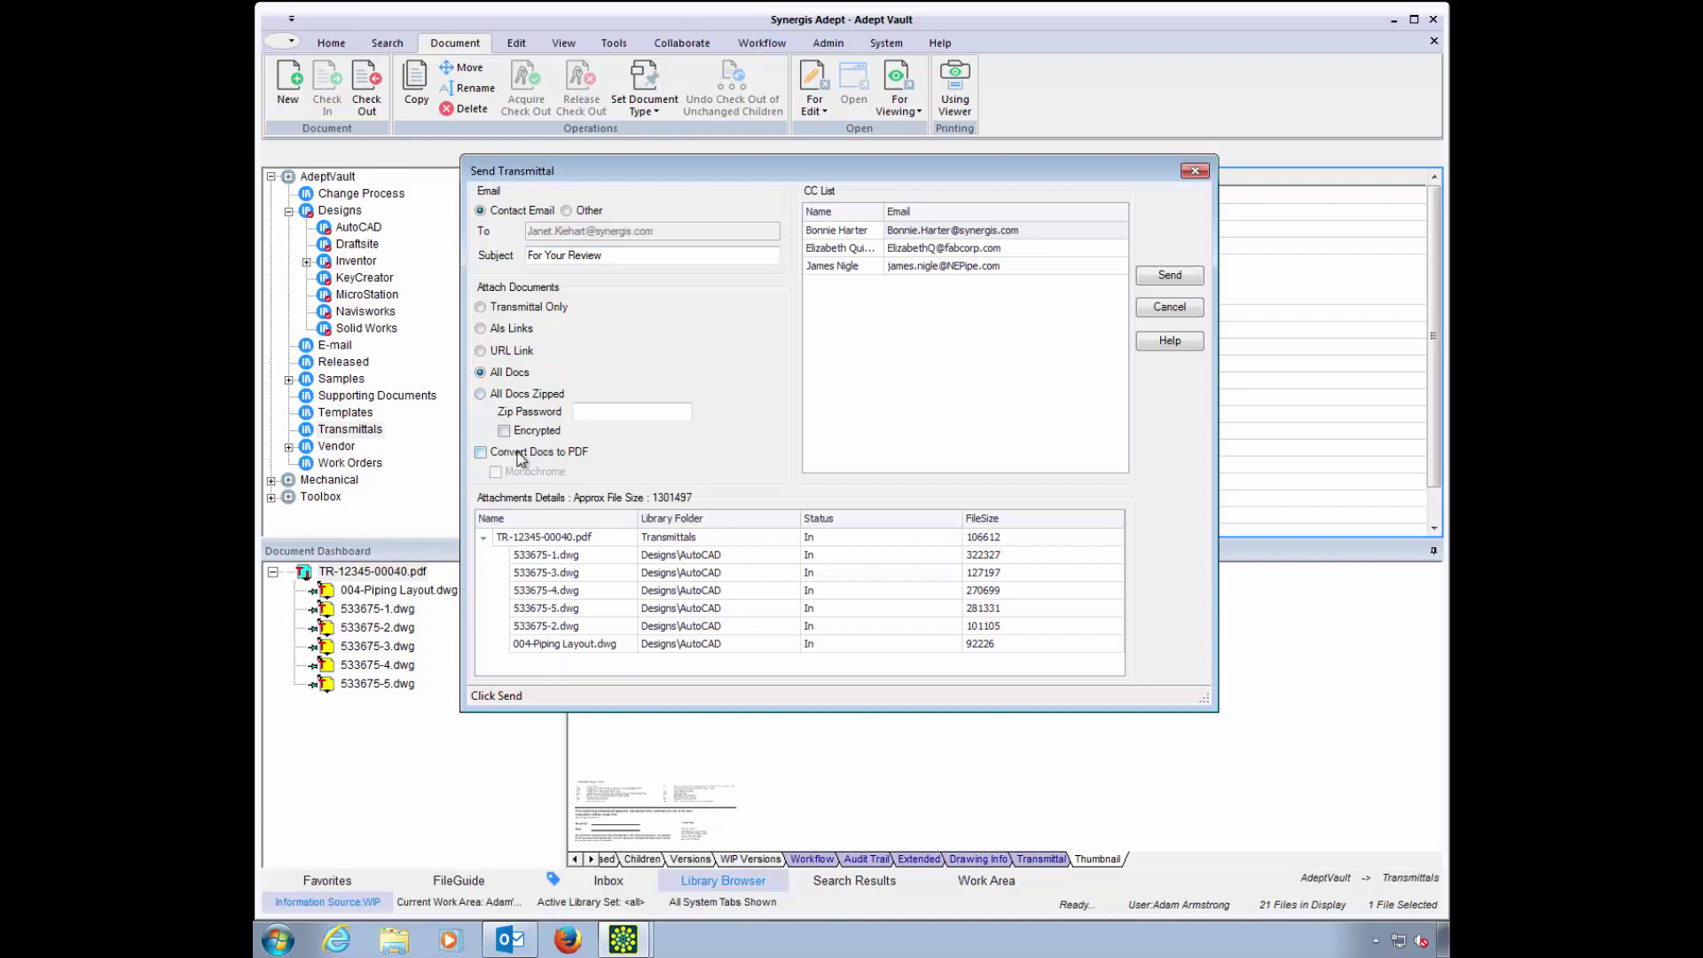
left_click(1175, 276)
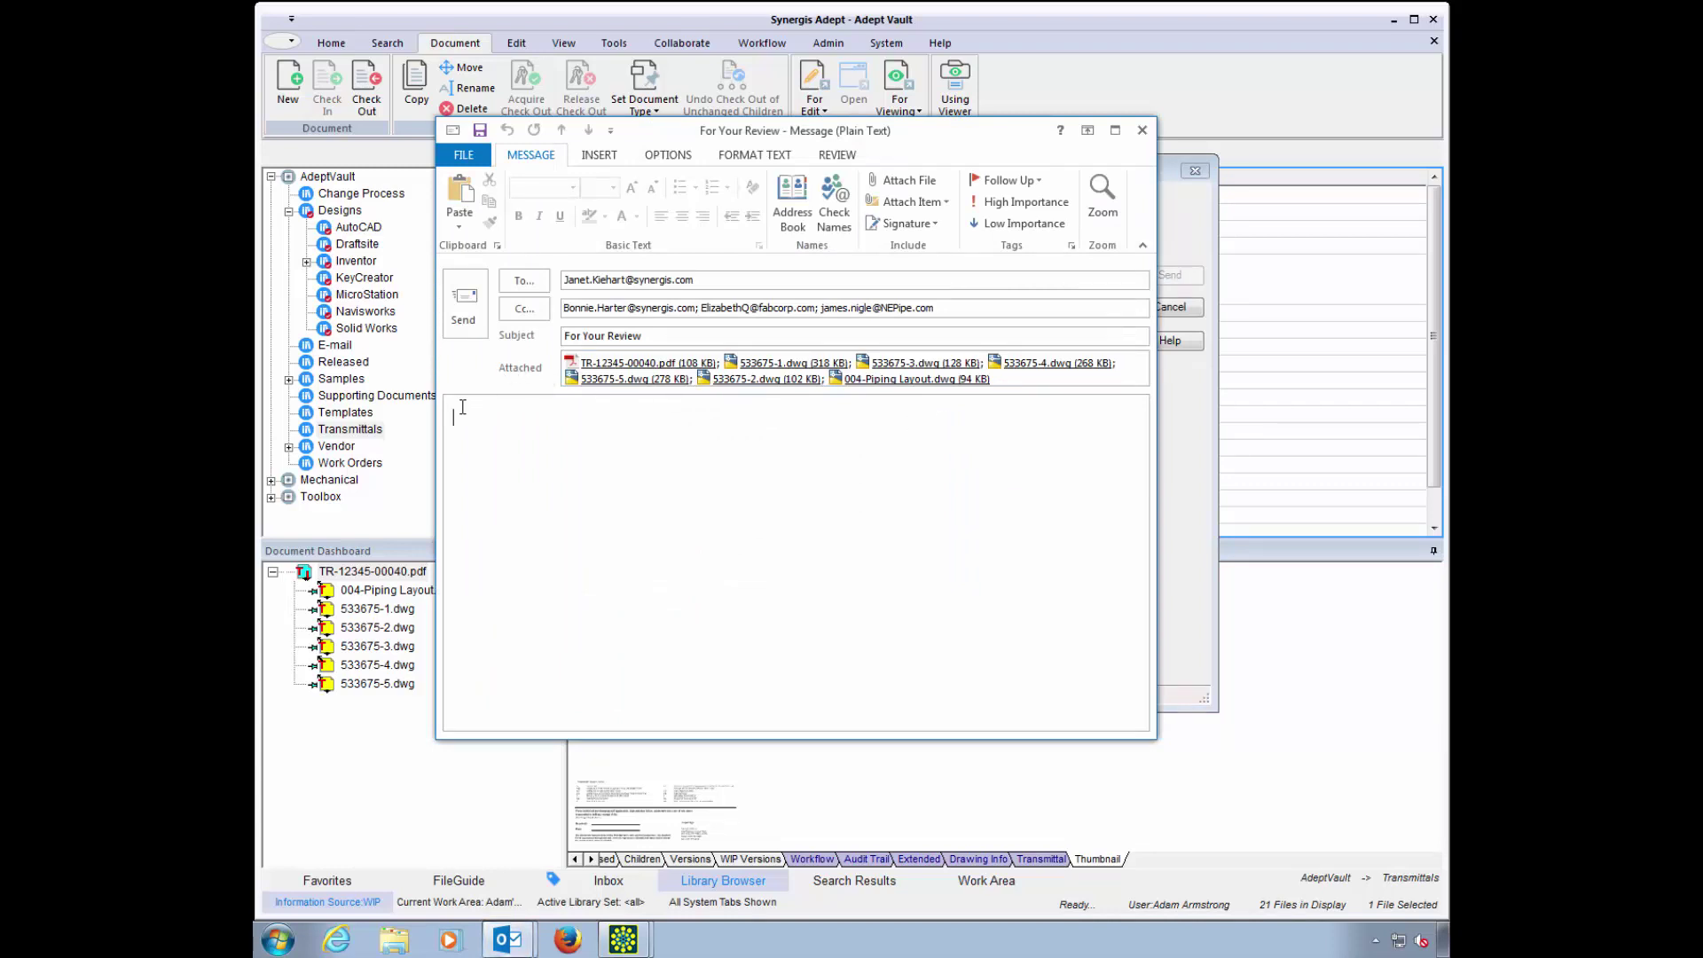
left_click(463, 306)
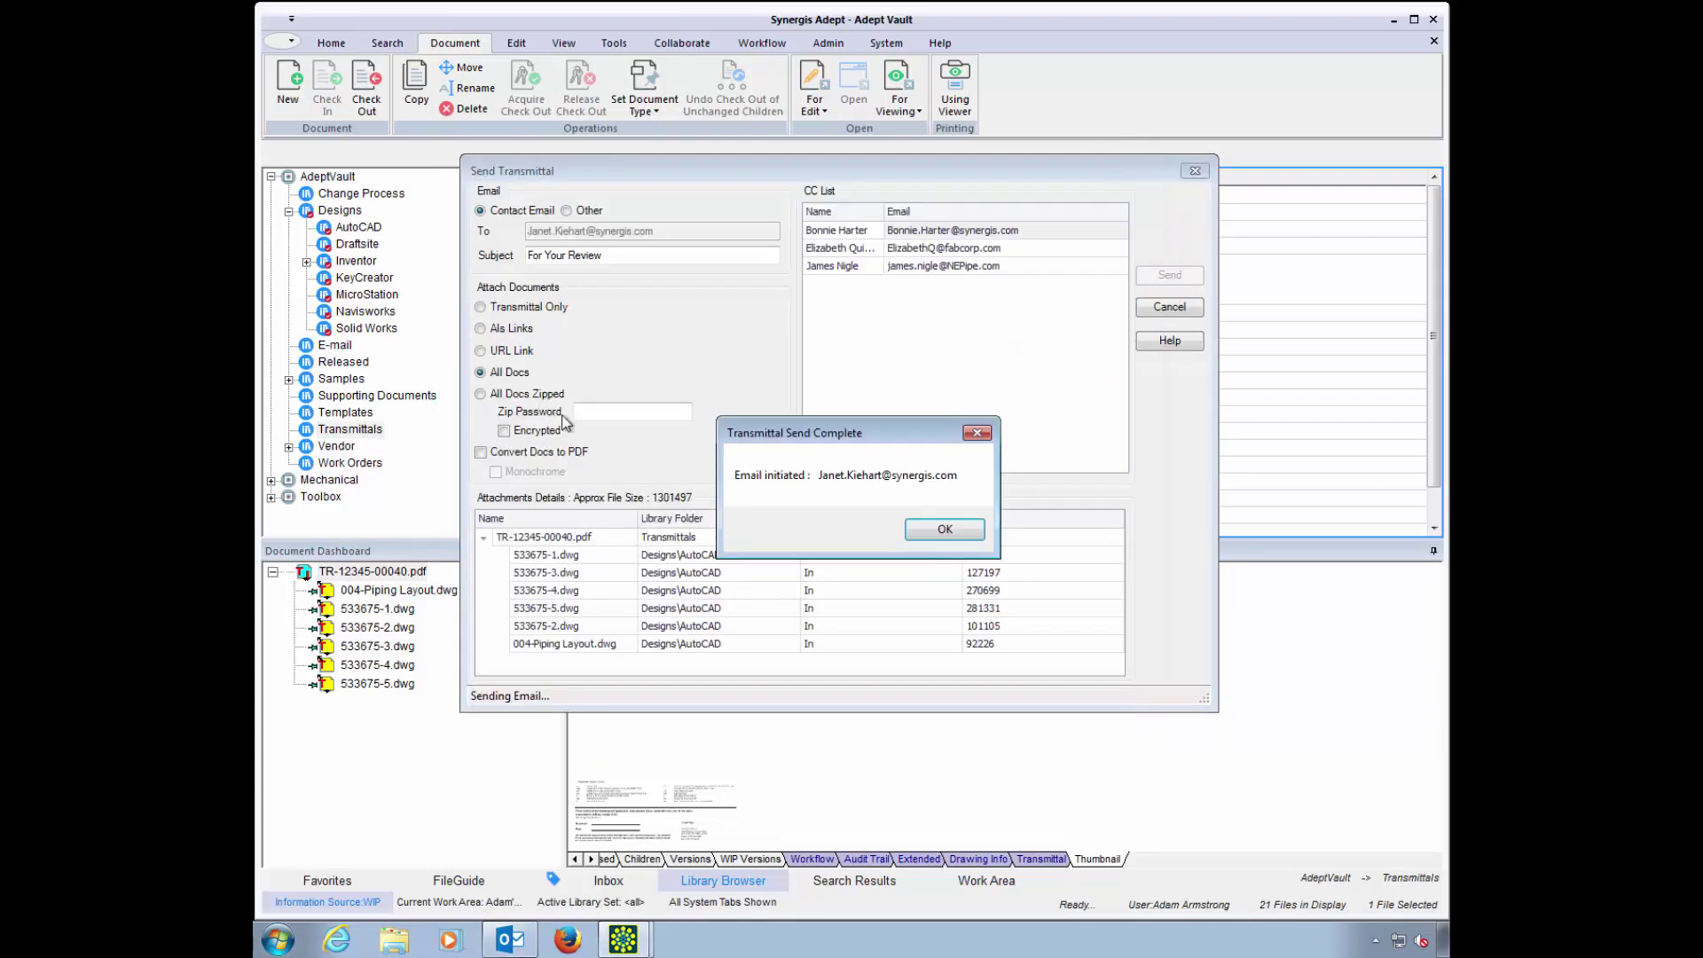
left_click(956, 535)
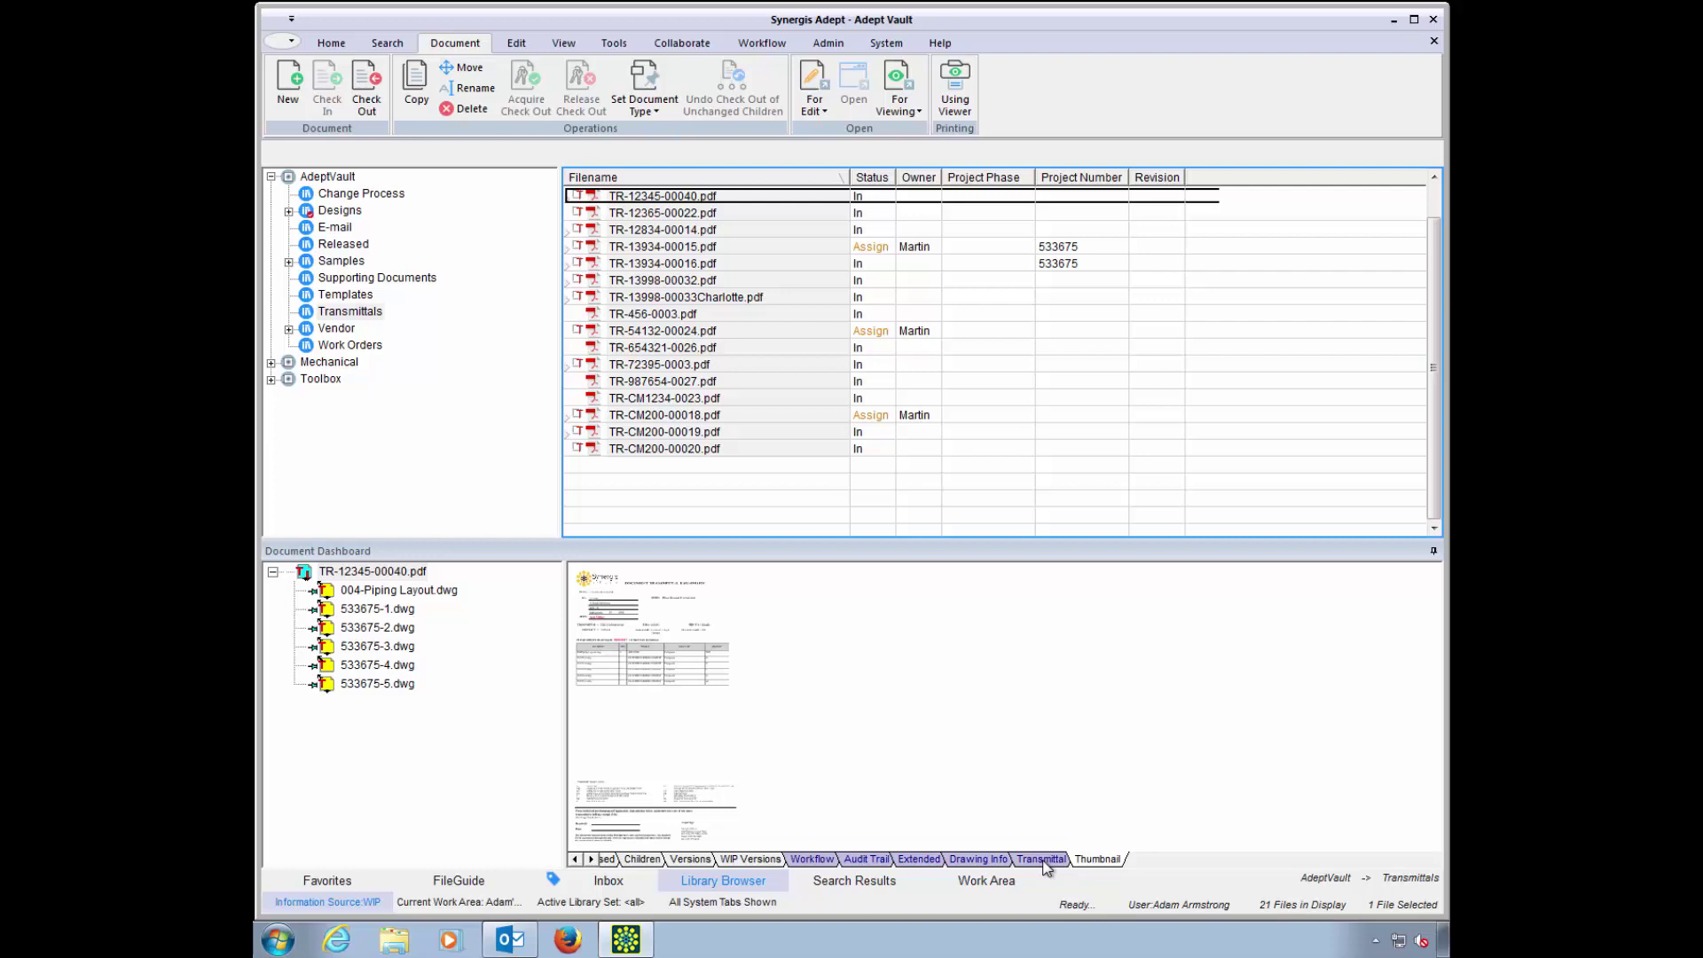
- Show the Transmittal tab with send date 07/13/2017 and attachment option ALLD
left_click(1043, 860)
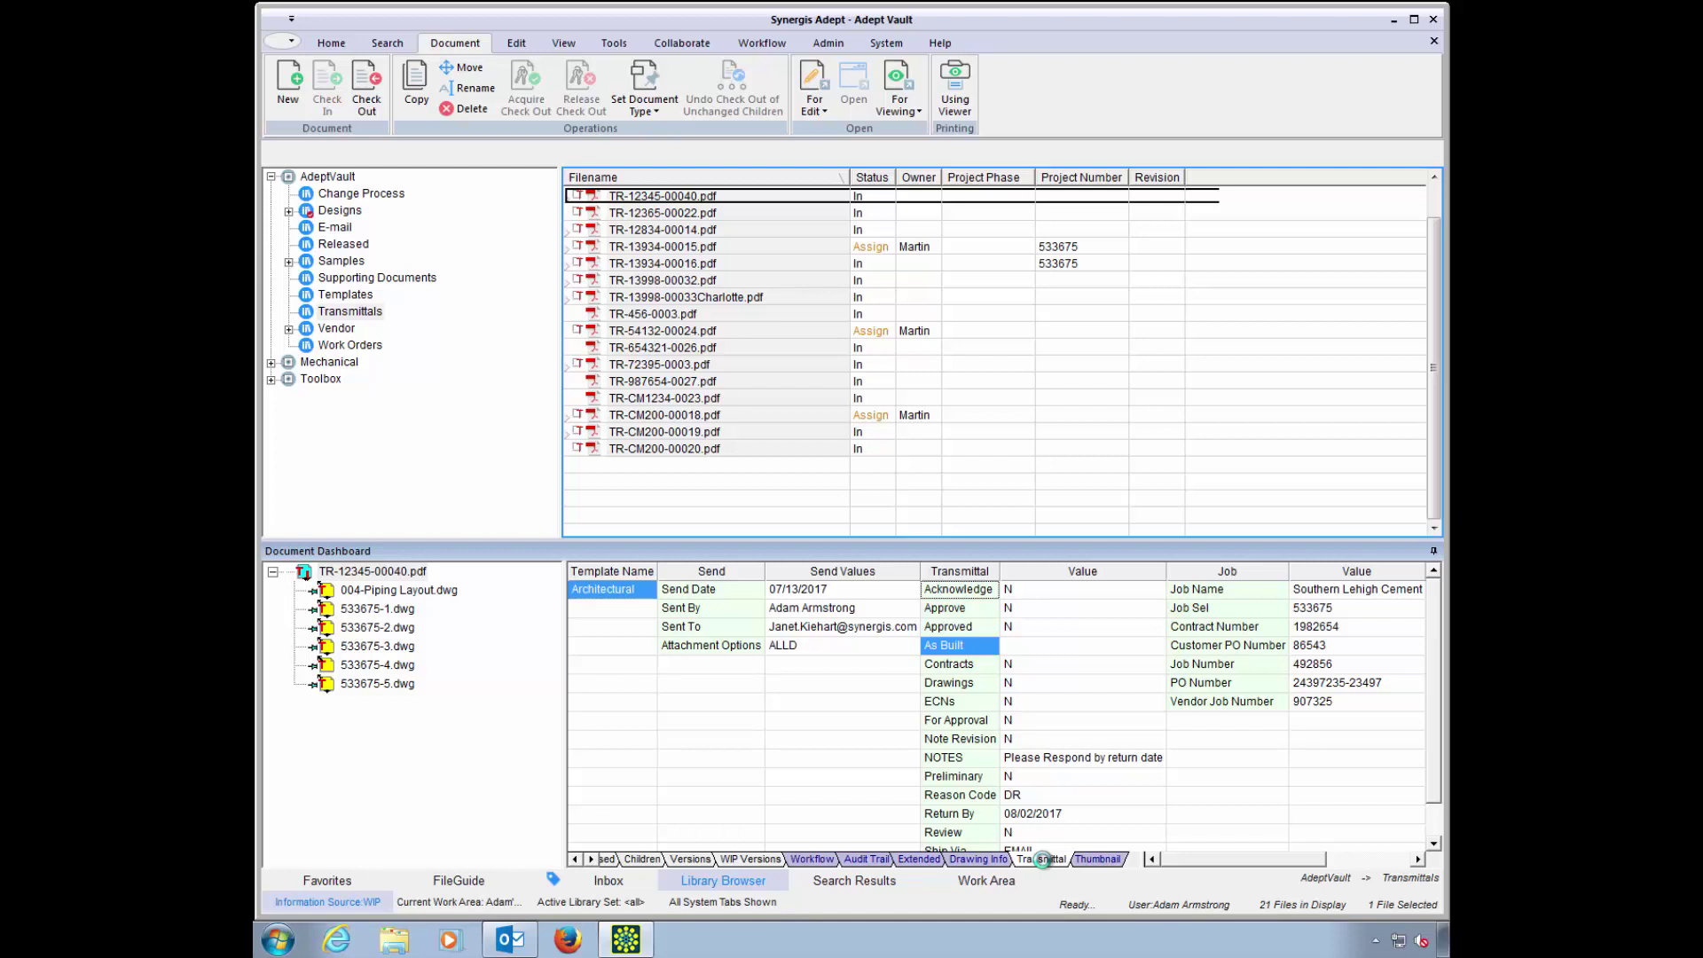
- Run the Favorites saved search 'All Transmittals for Proj 533675'
double_click(361, 227)
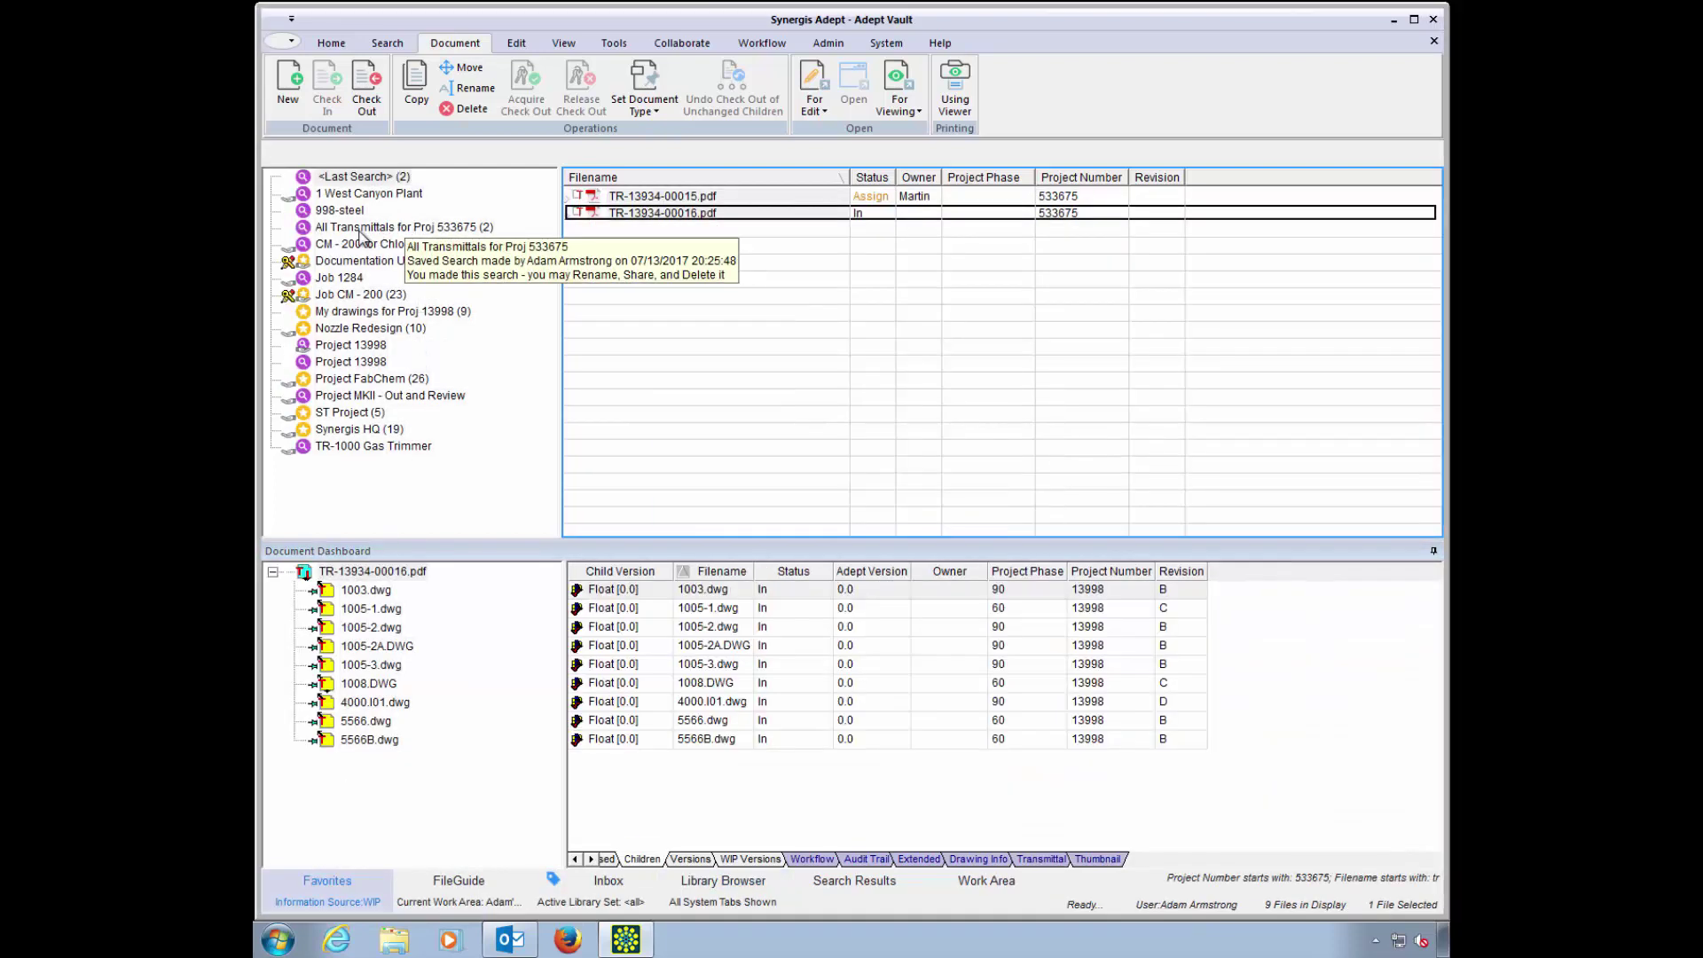
double_click(361, 229)
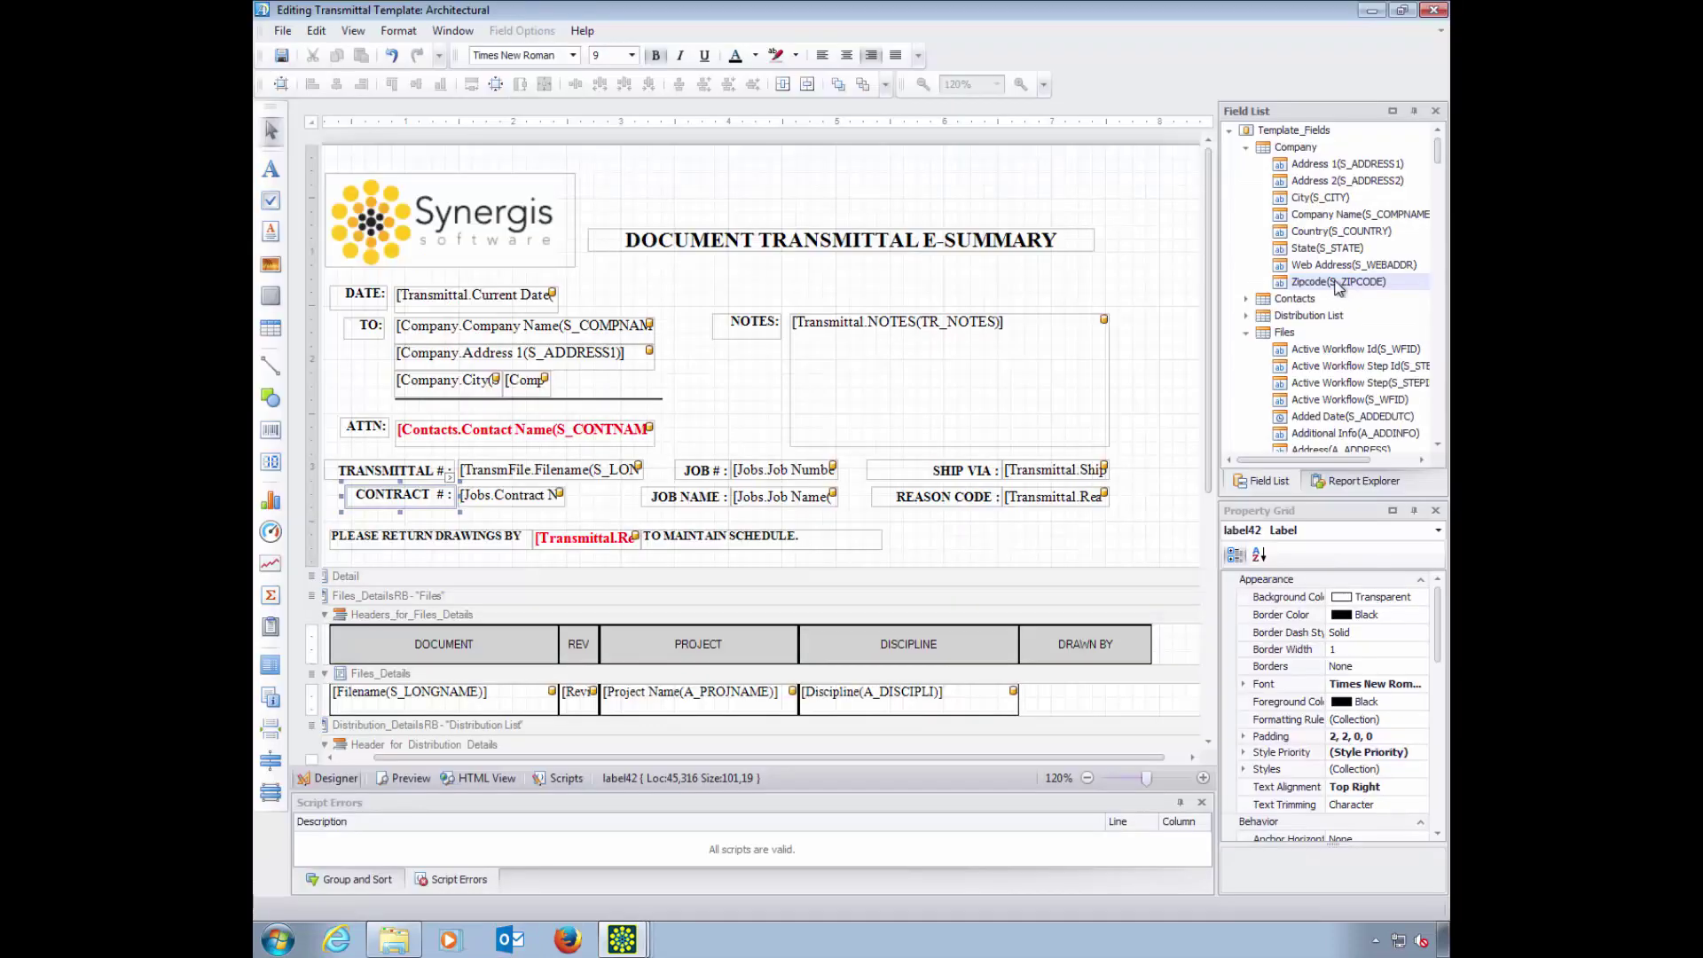
- Place the Zipcode (S_ZIPCODE) field after Company City on the TO address line
left_click_drag(1284, 291, 608, 390)
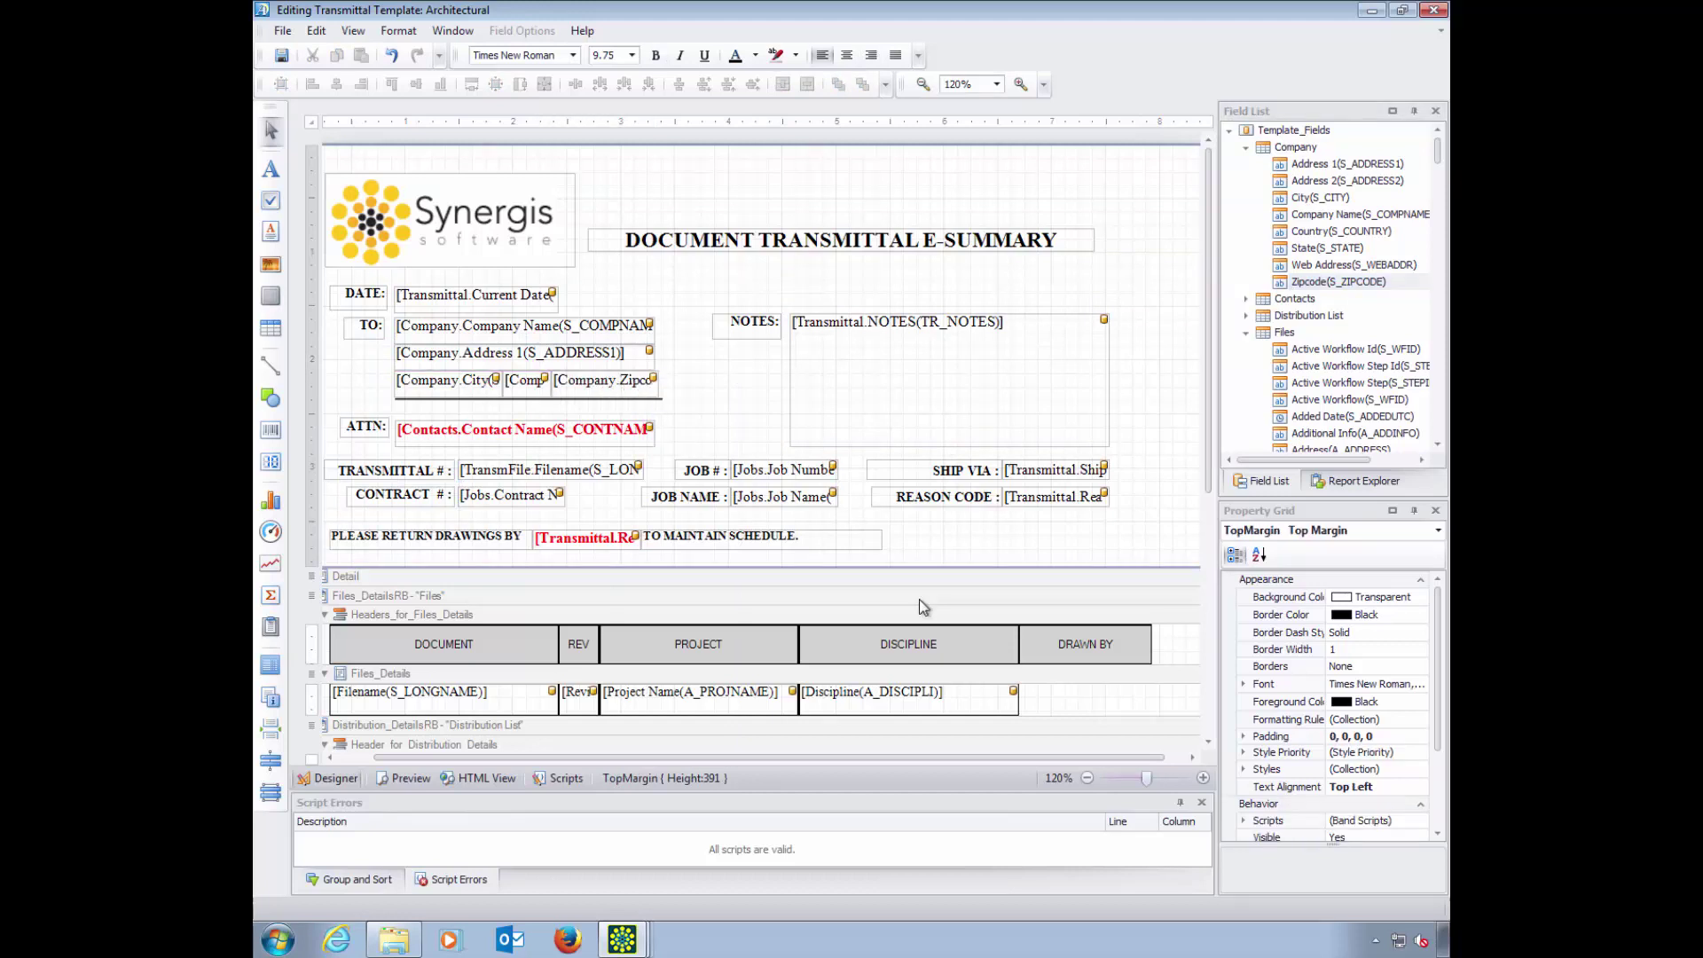
left_click(1327, 435)
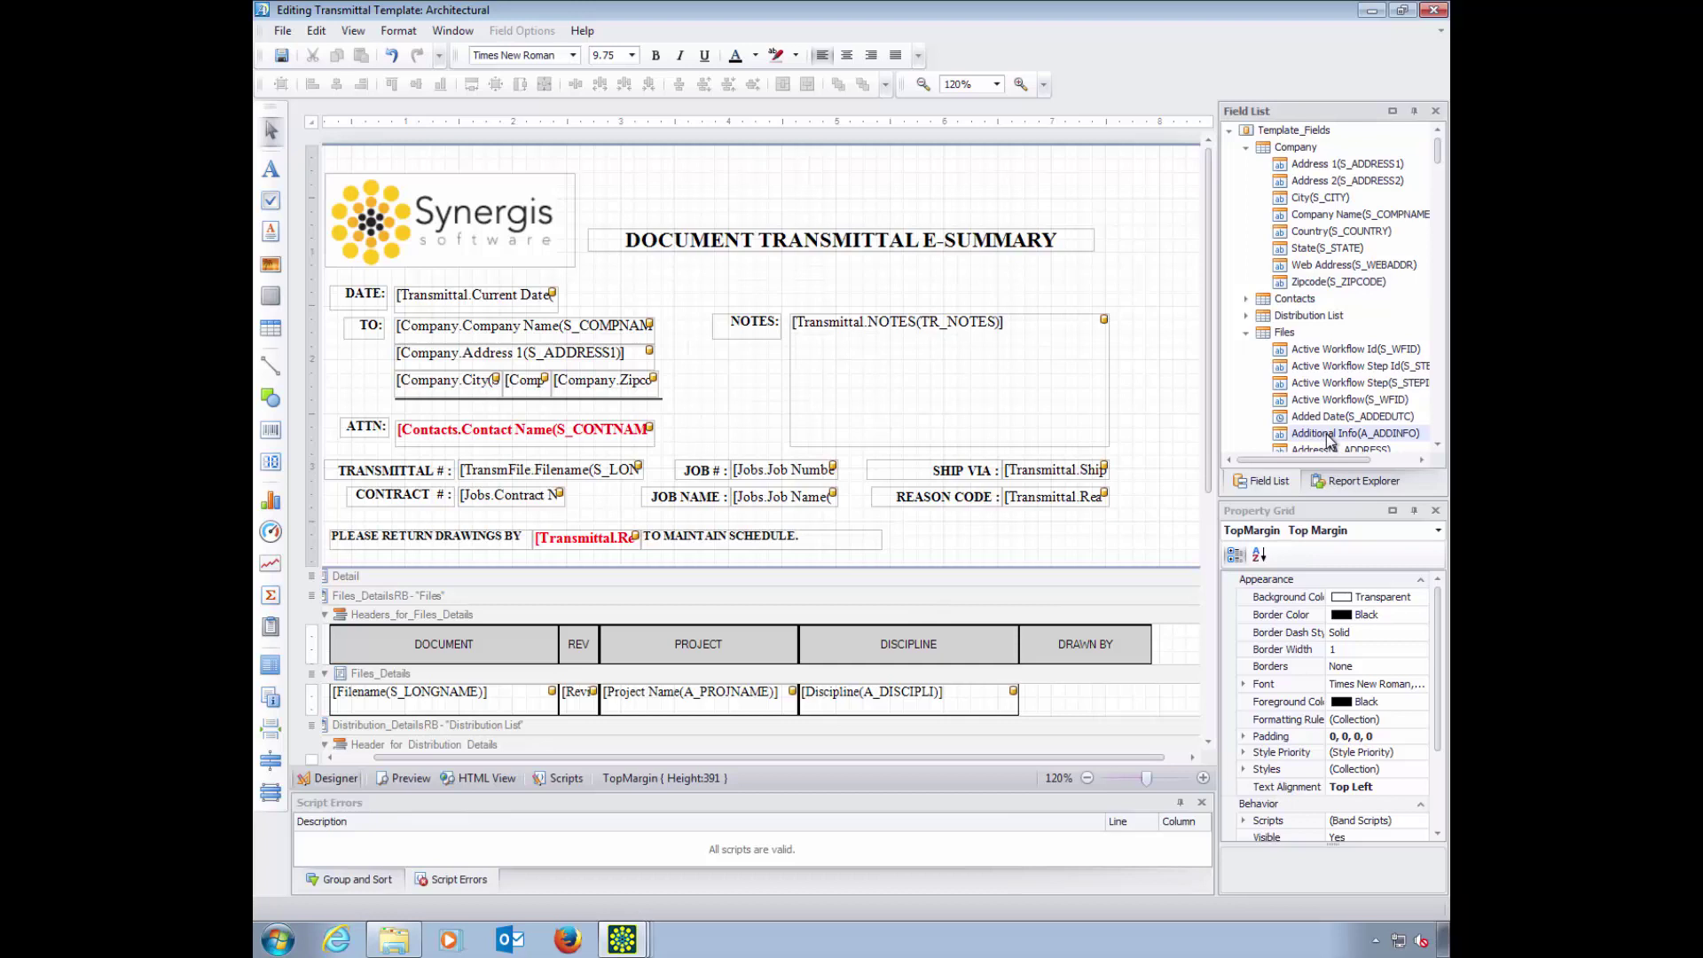
scroll(1328, 436, "down", 10)
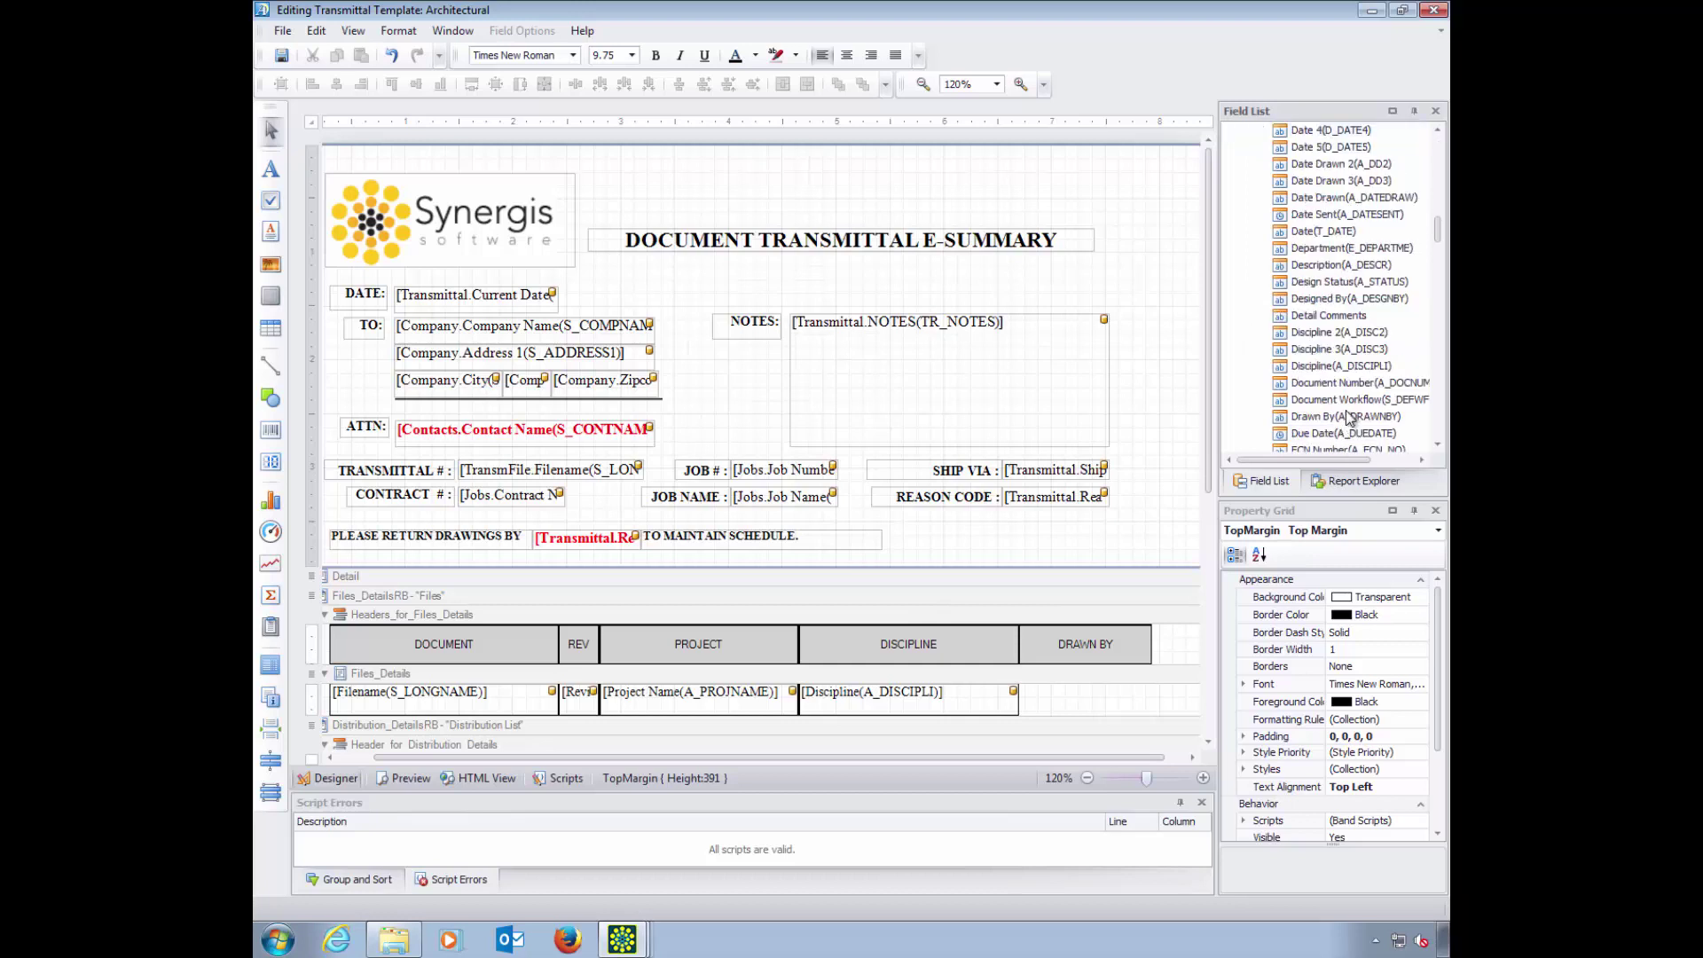